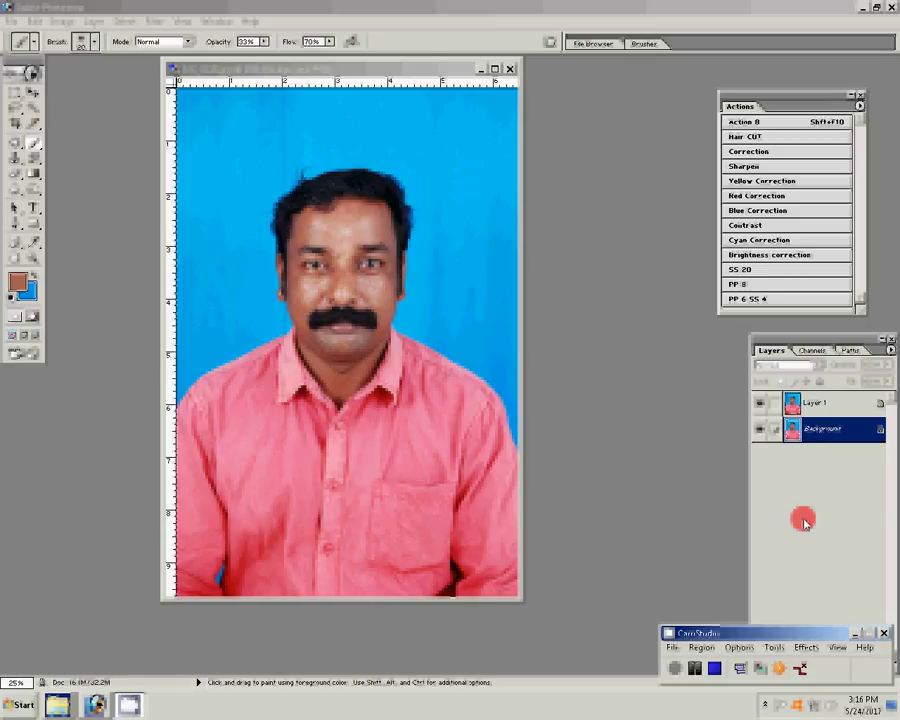
Add a new layer and a near-white #FBFAF9 Solid Color fill layer below Layer 1
key(ctrl+shift+alt+n)
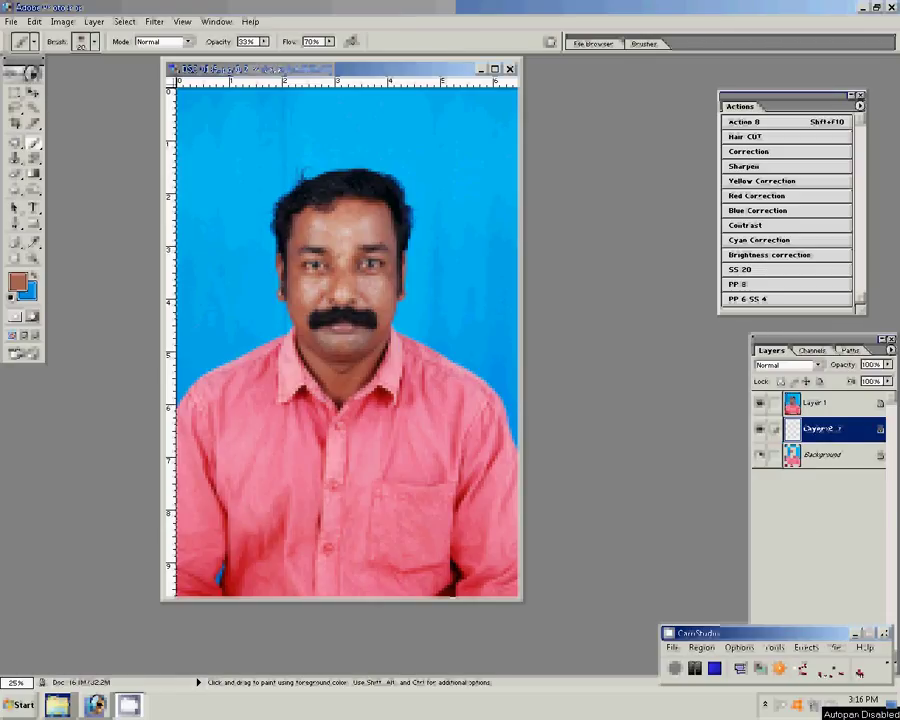
click(812, 612)
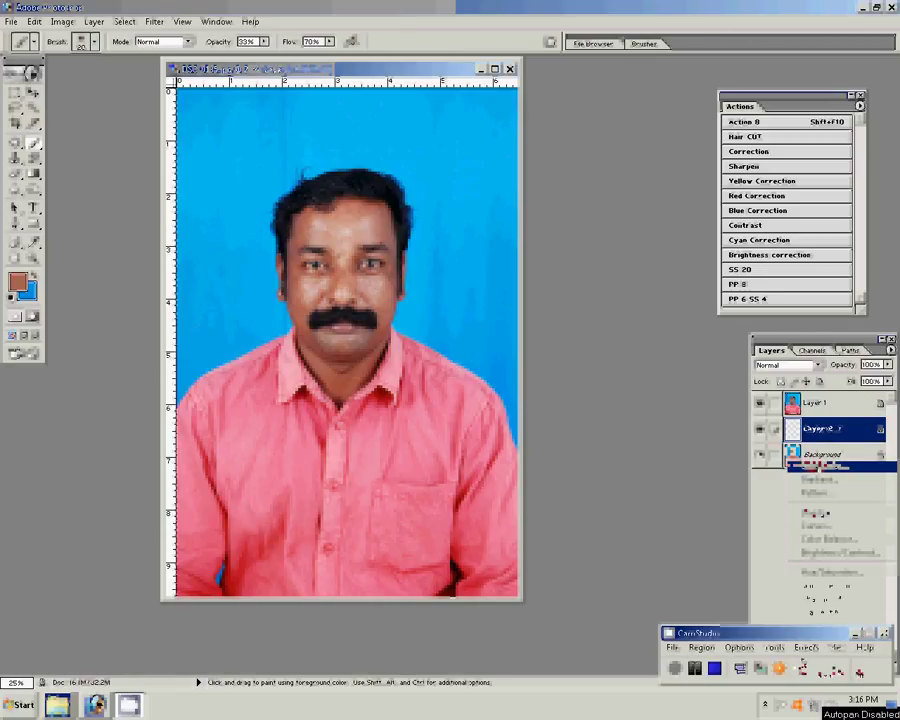
click(818, 466)
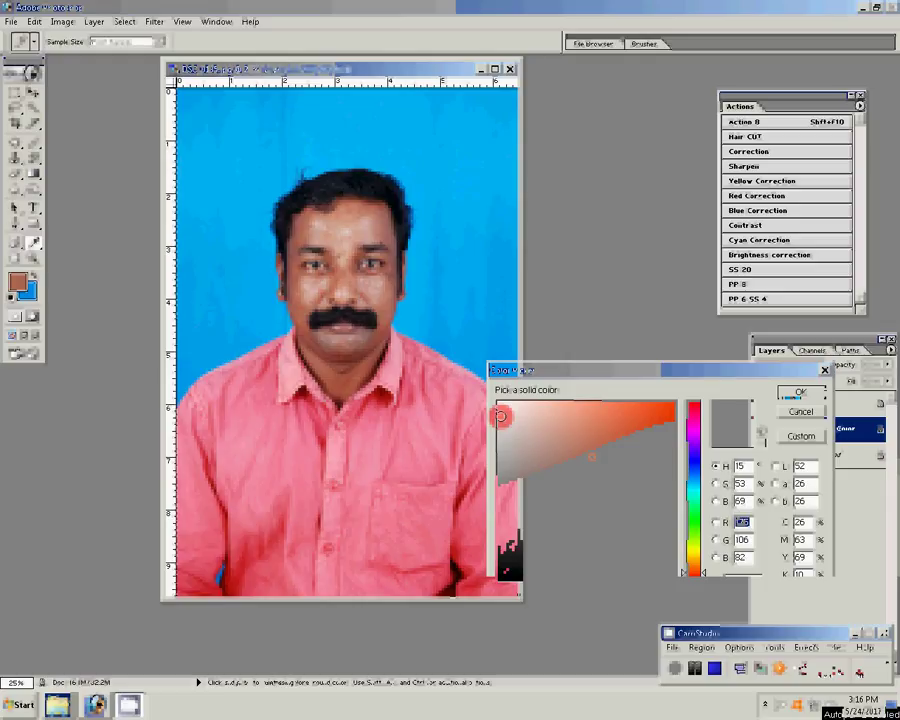
click(344, 303)
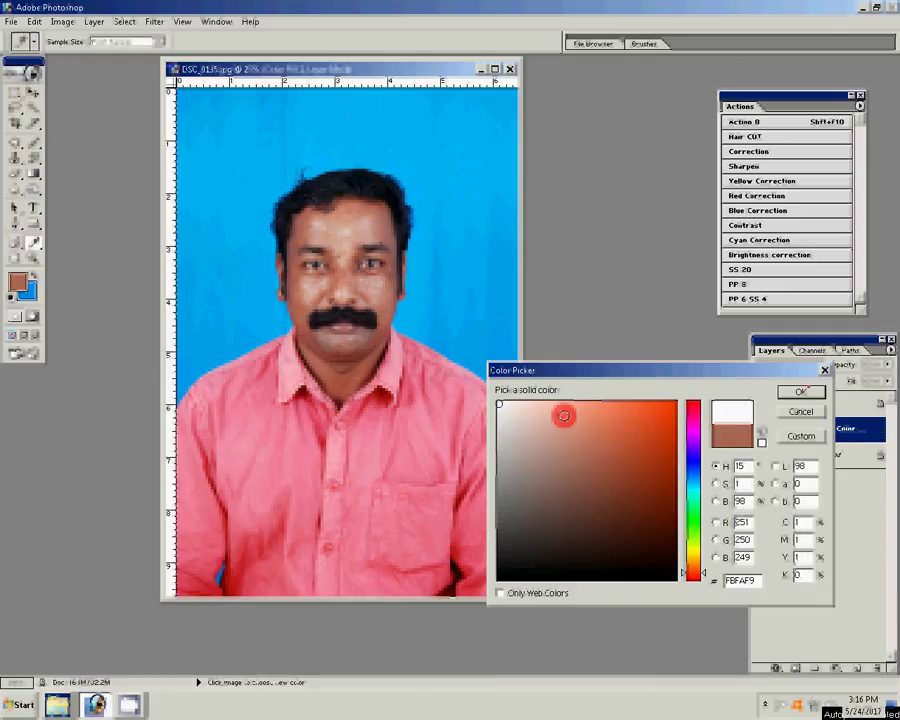
click(503, 405)
key(Return)
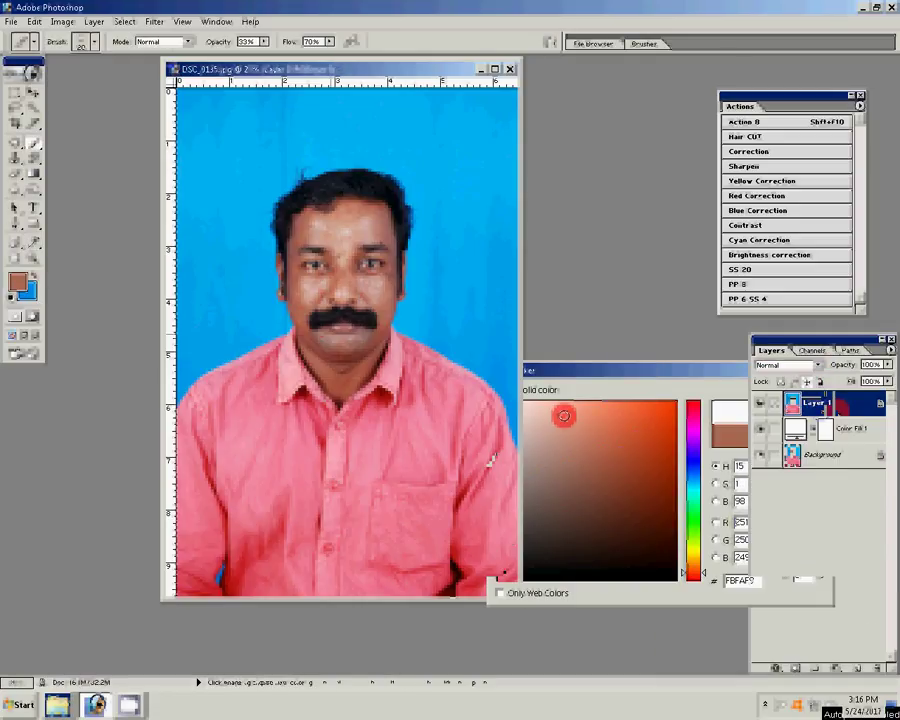
Duplicate Layer 1, Magic Wand its blue background, and run the SS 20 grayscale-Levels action
key(z)
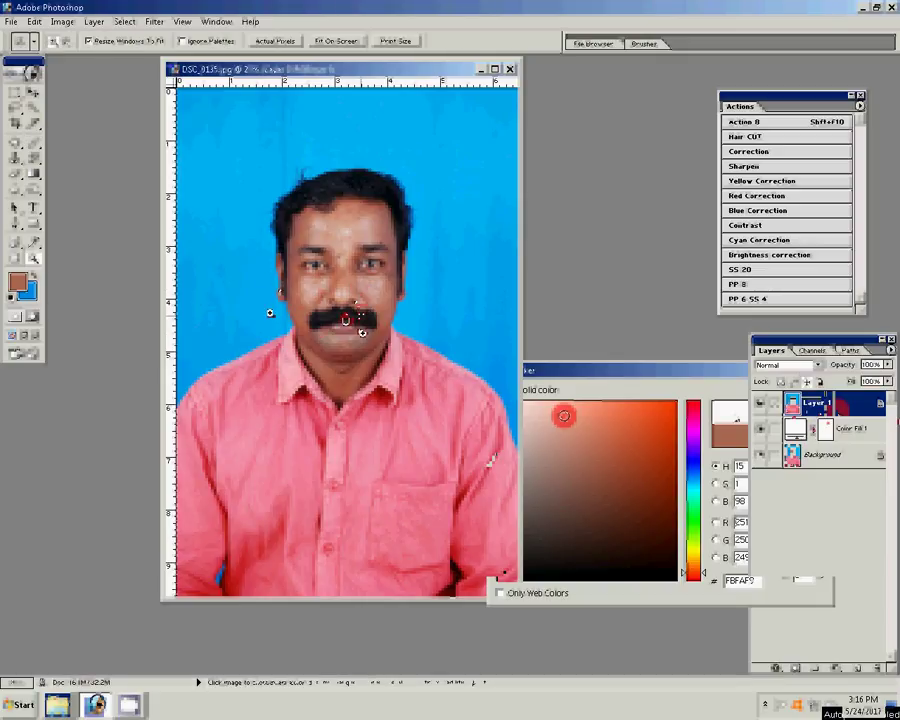
key(w)
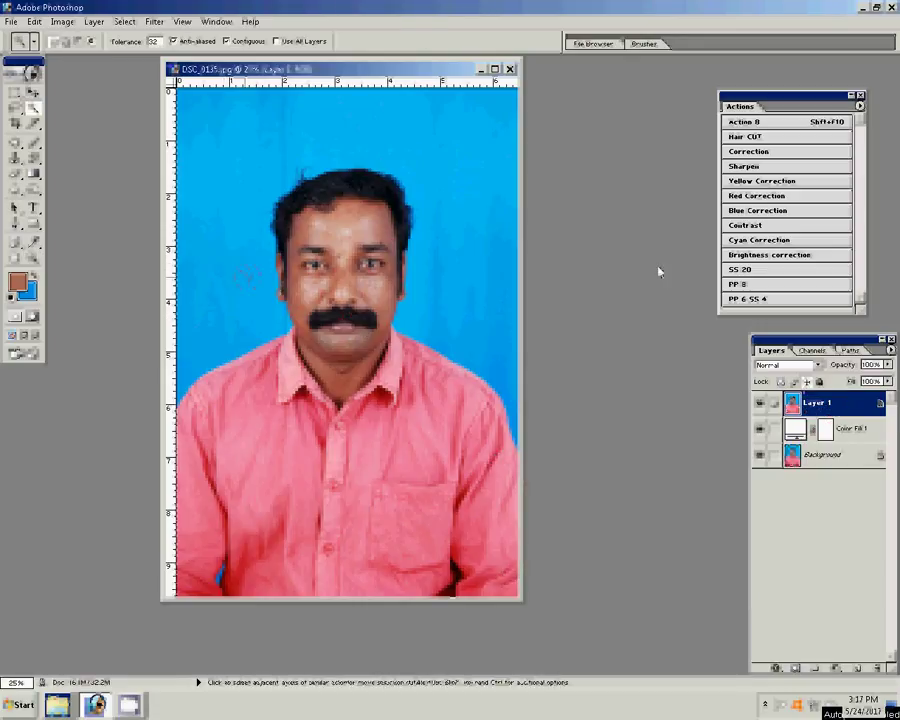
key(ctrl+j)
key(alt+bracketleft)
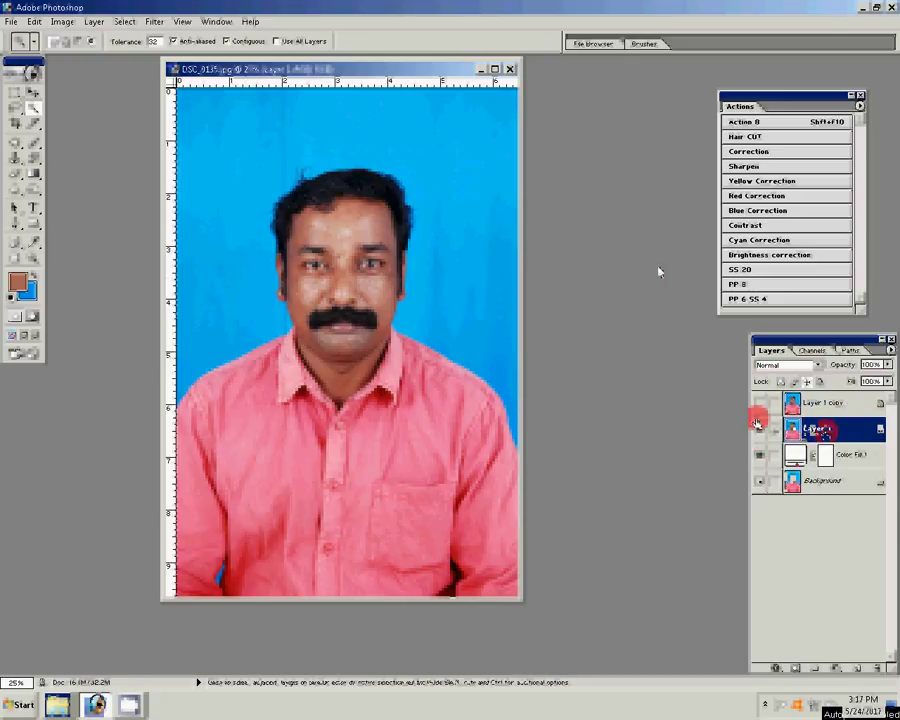
click(484, 247)
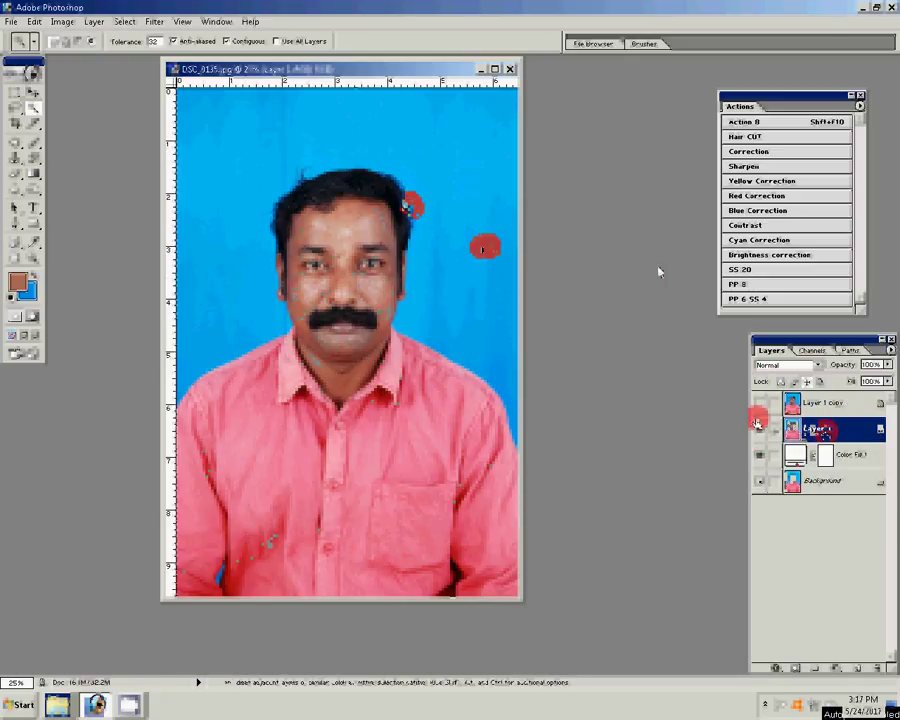
click(755, 270)
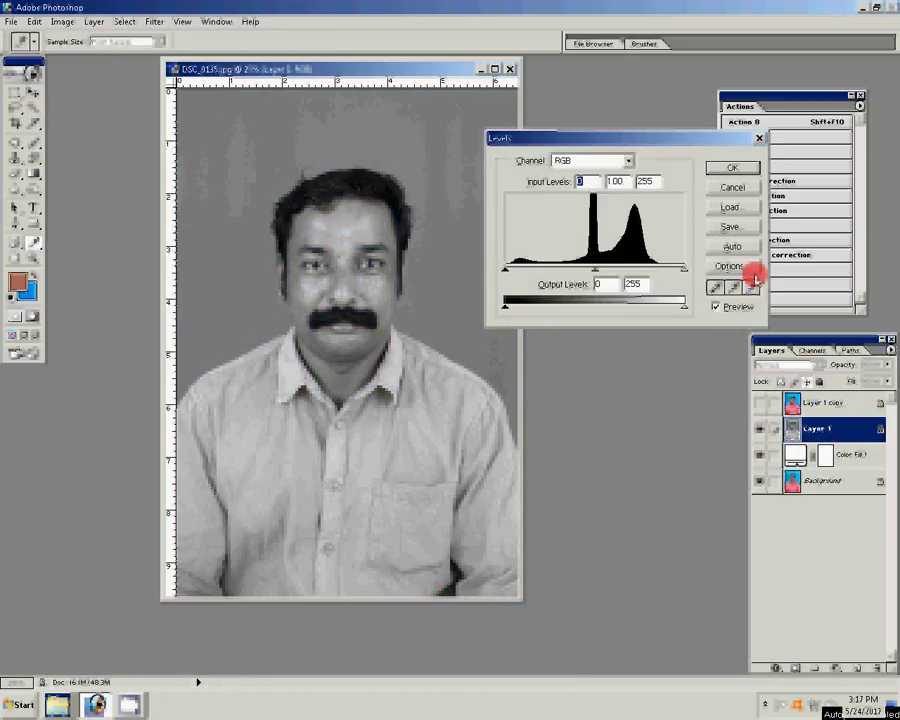
In Levels, set the background as white point and the black input level to 20
click(419, 189)
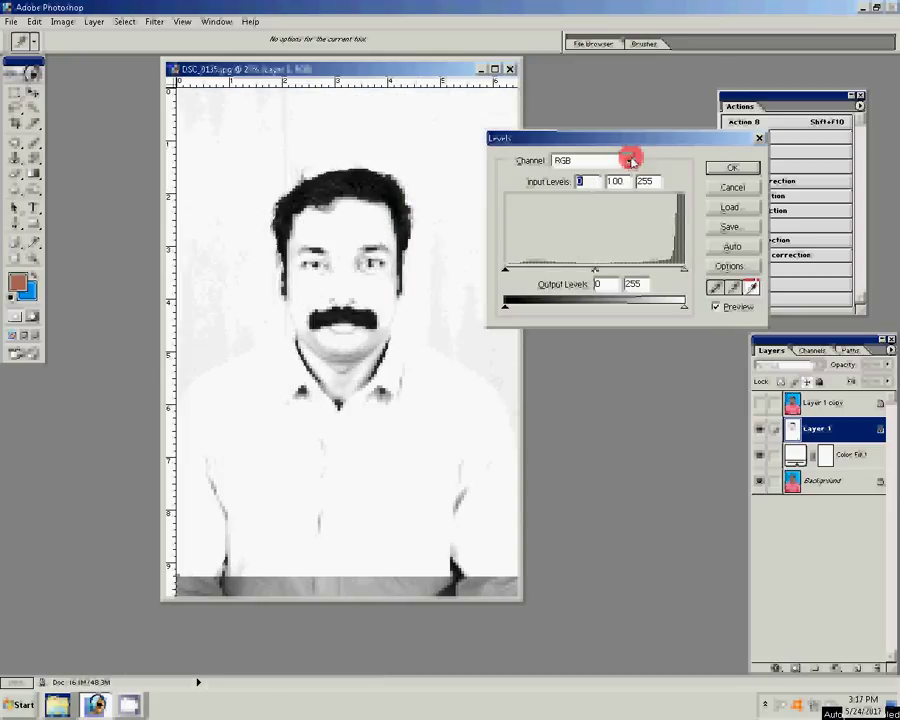
drag(505, 268, 517, 270)
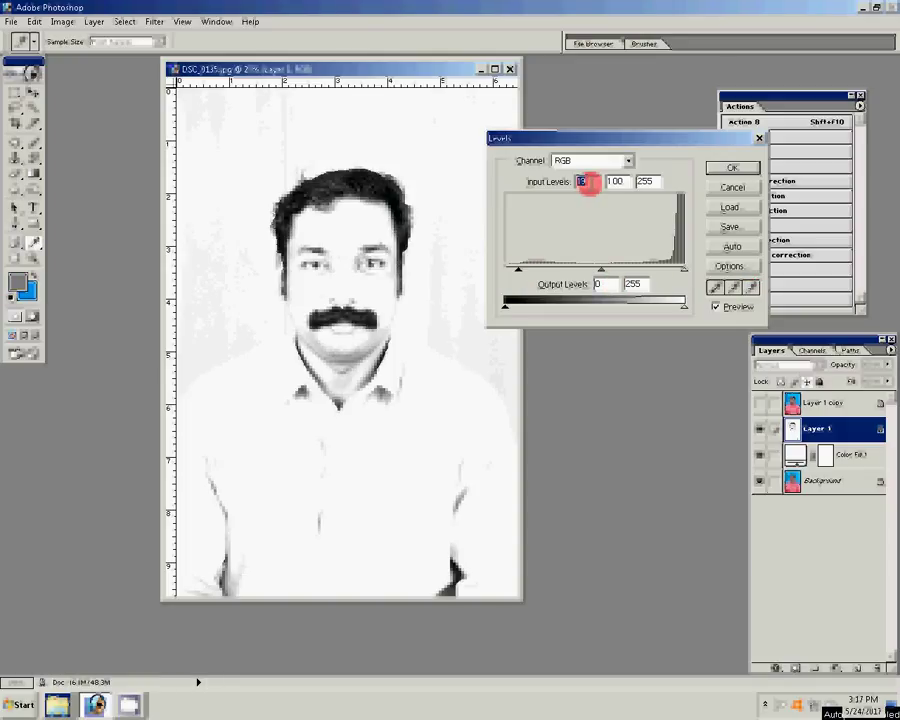
text(2)
text(0)
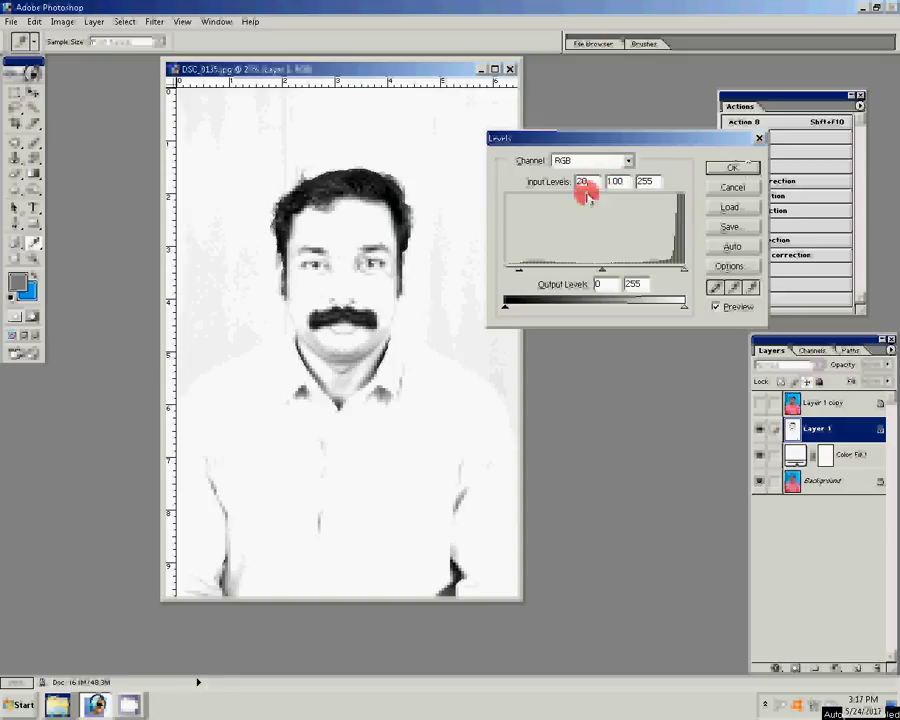
key(Return)
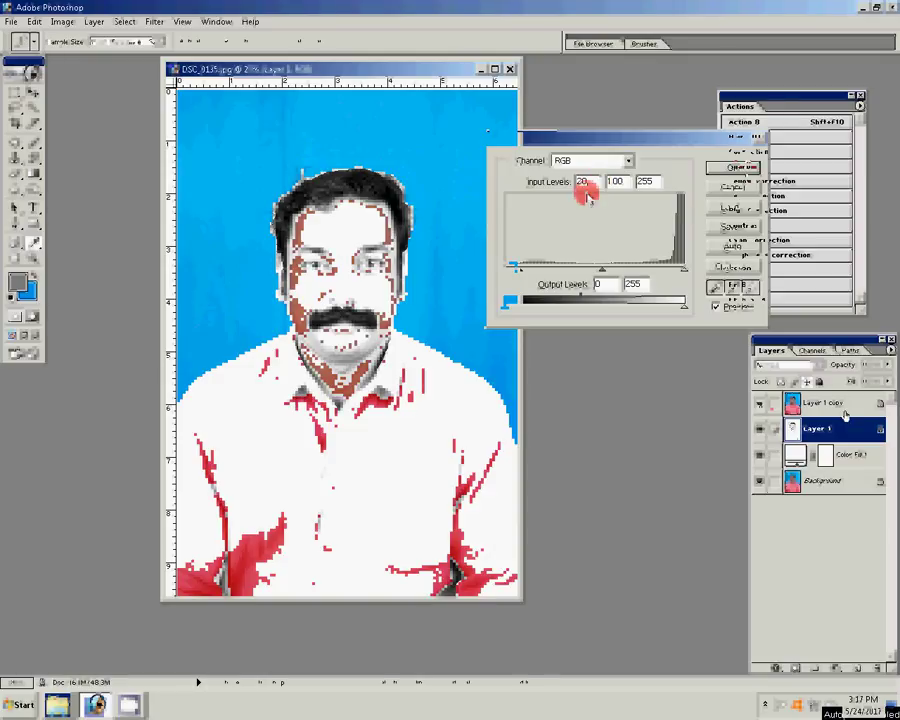
click(843, 404)
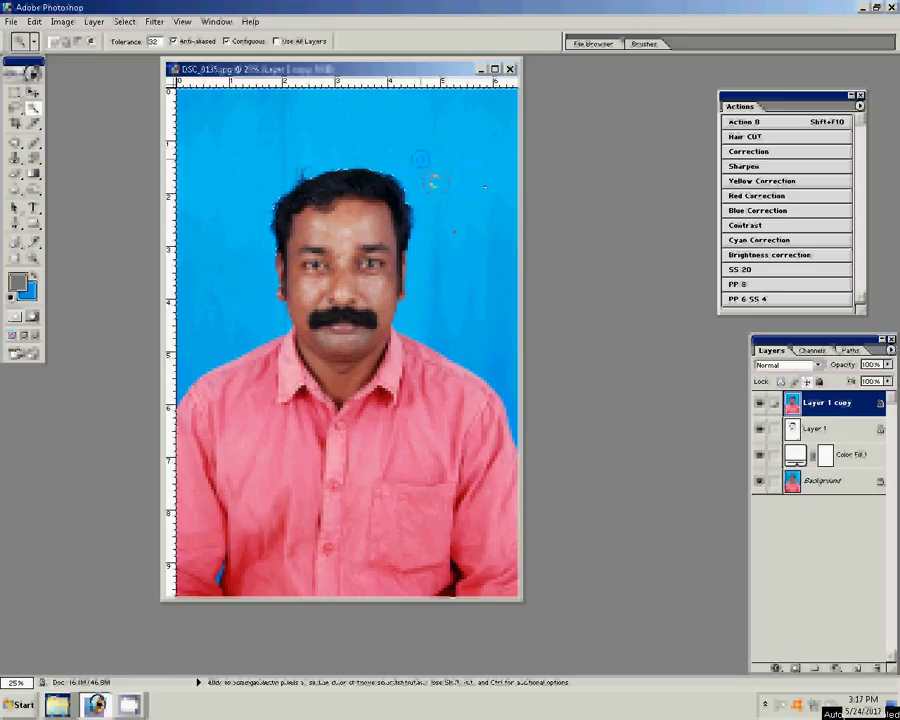
Select Layer 1 copy's blue background, contract the selection, and delete it
click(298, 172)
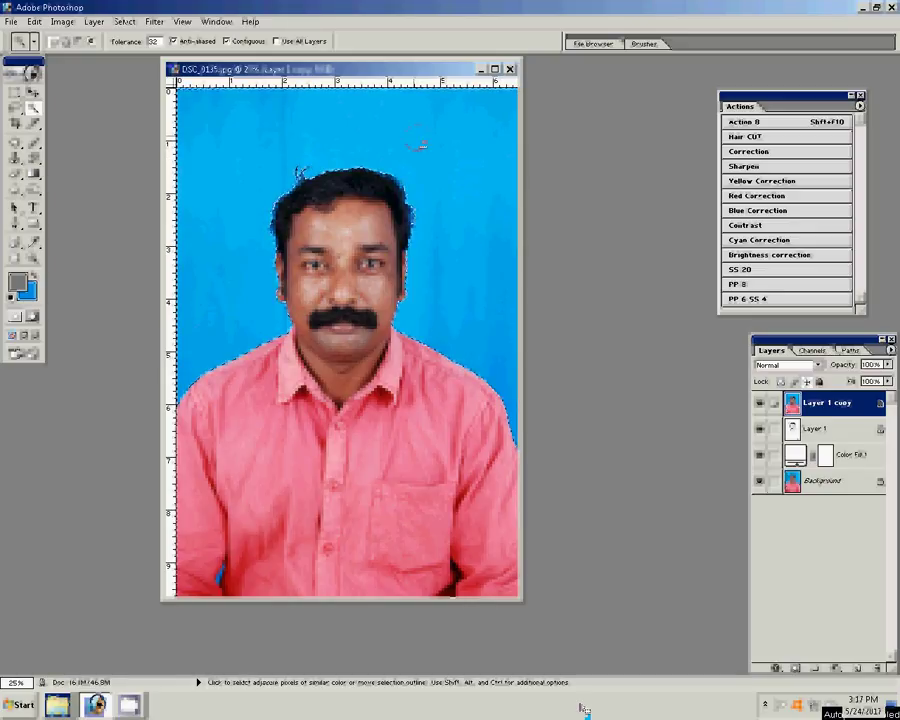
key(alt+s)
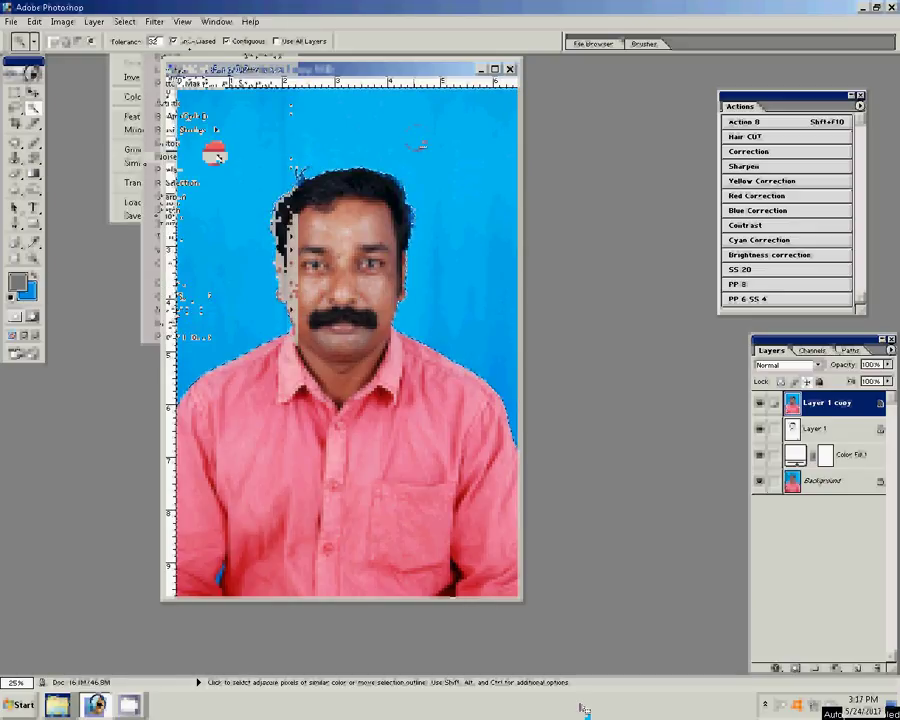
mouse_move(145, 129)
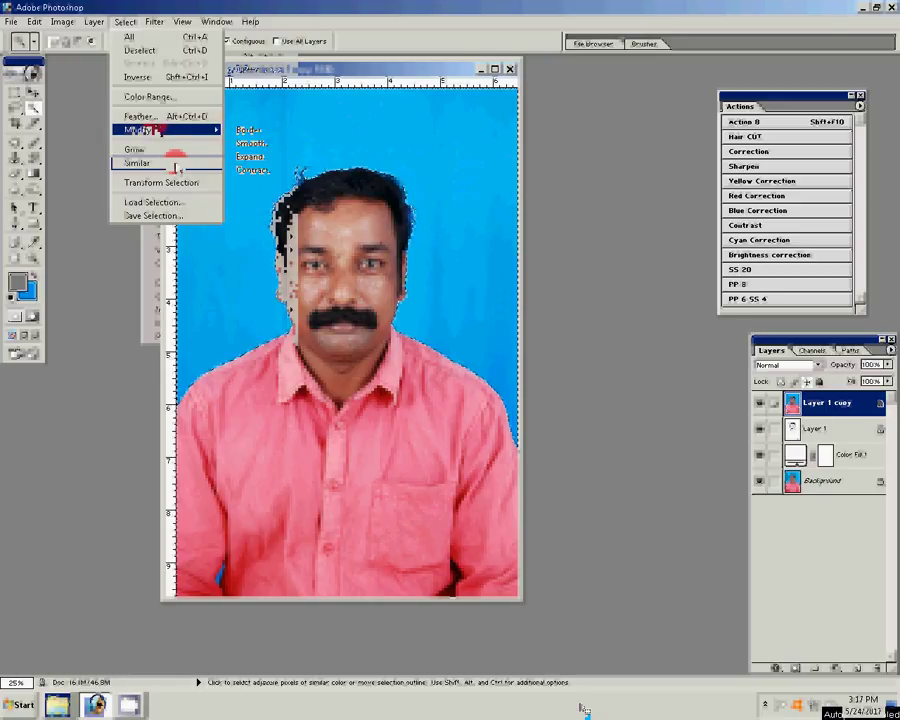
click(253, 171)
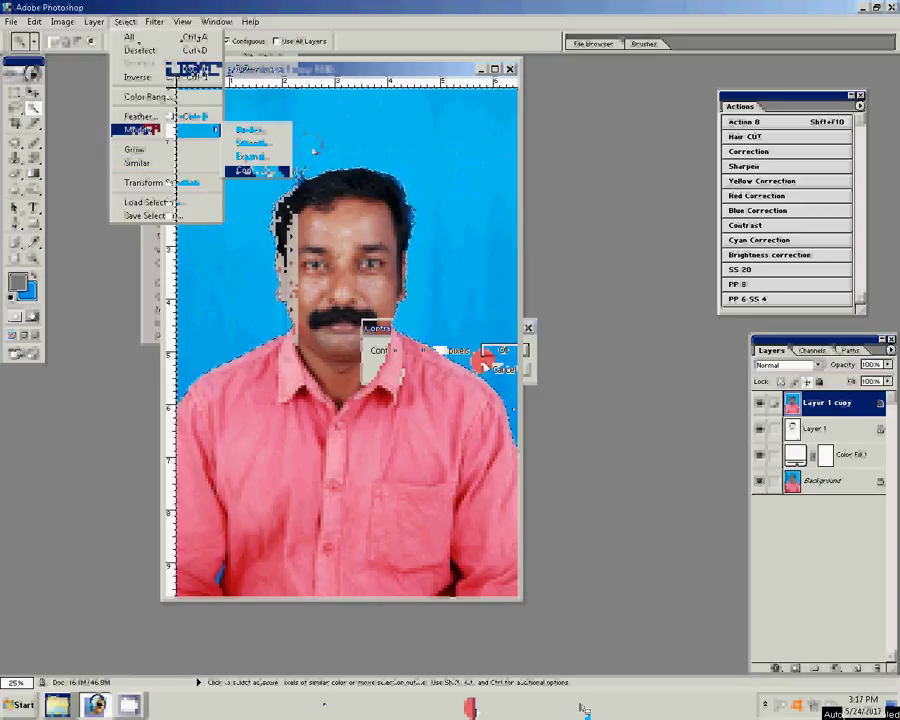
click(497, 360)
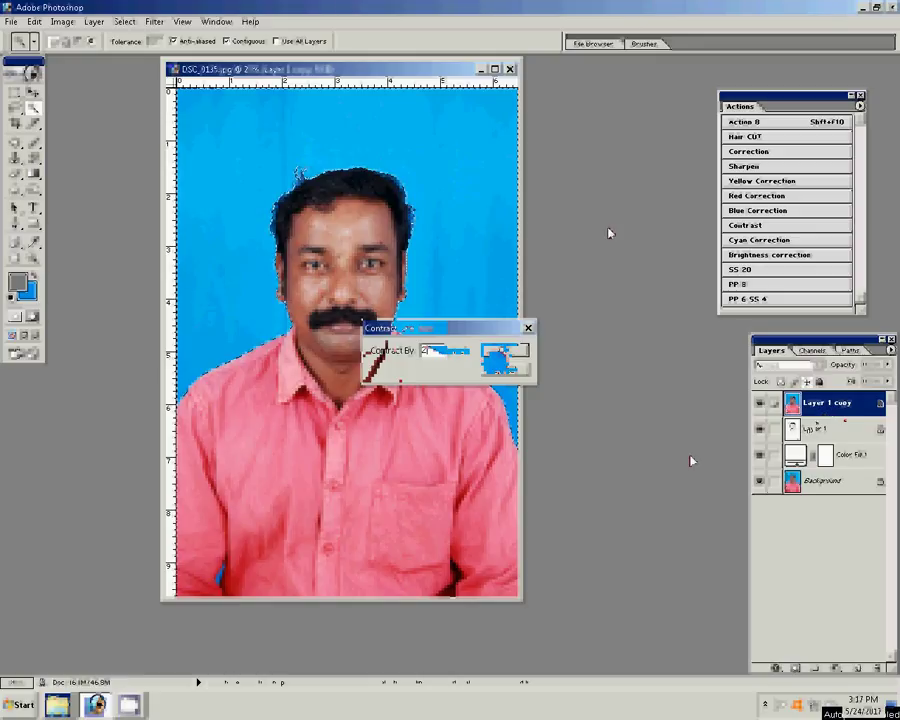
key(Delete)
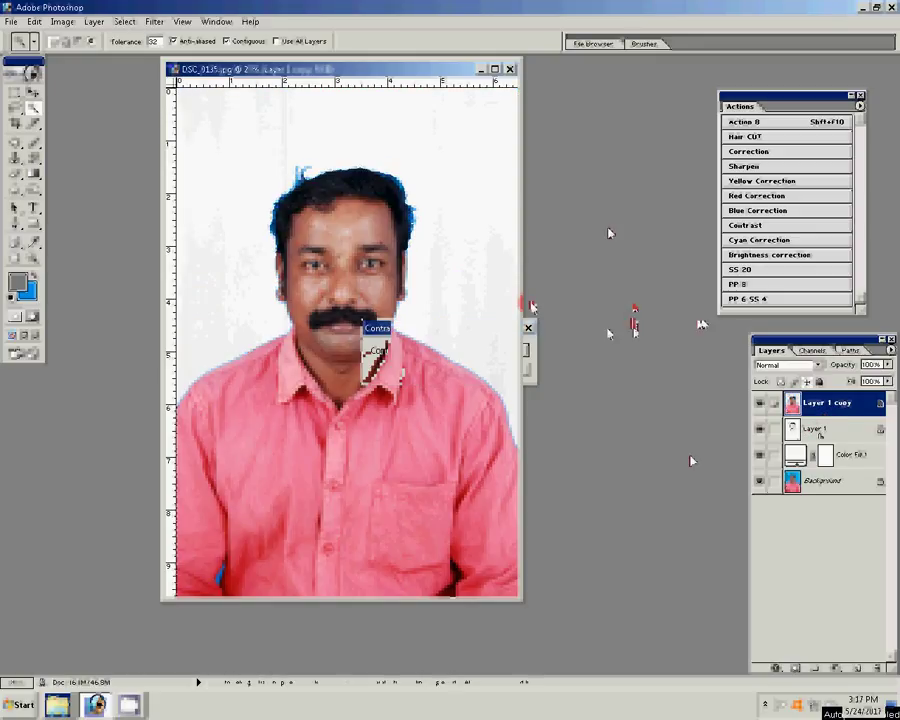
click(818, 430)
click(787, 364)
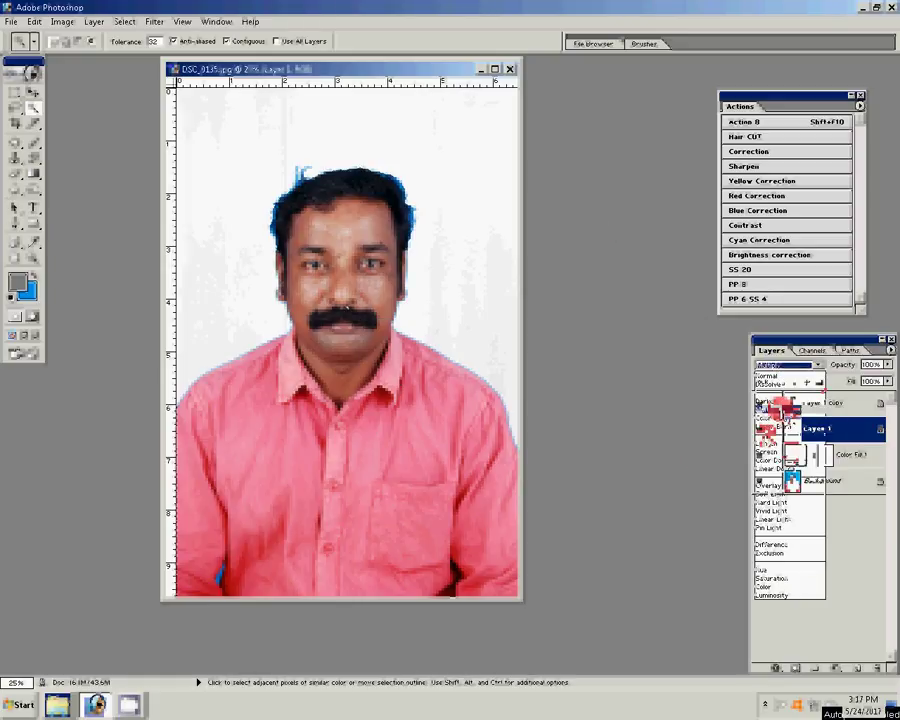
Set Layer 1 to Multiply, Magic Wand the face area, and zoom out
click(768, 409)
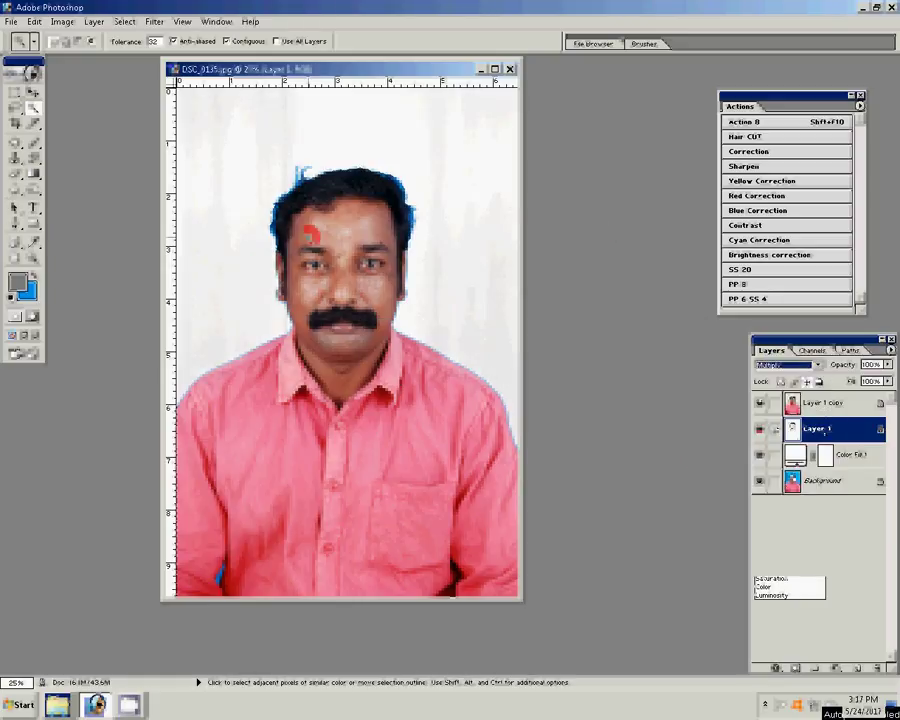
click(288, 233)
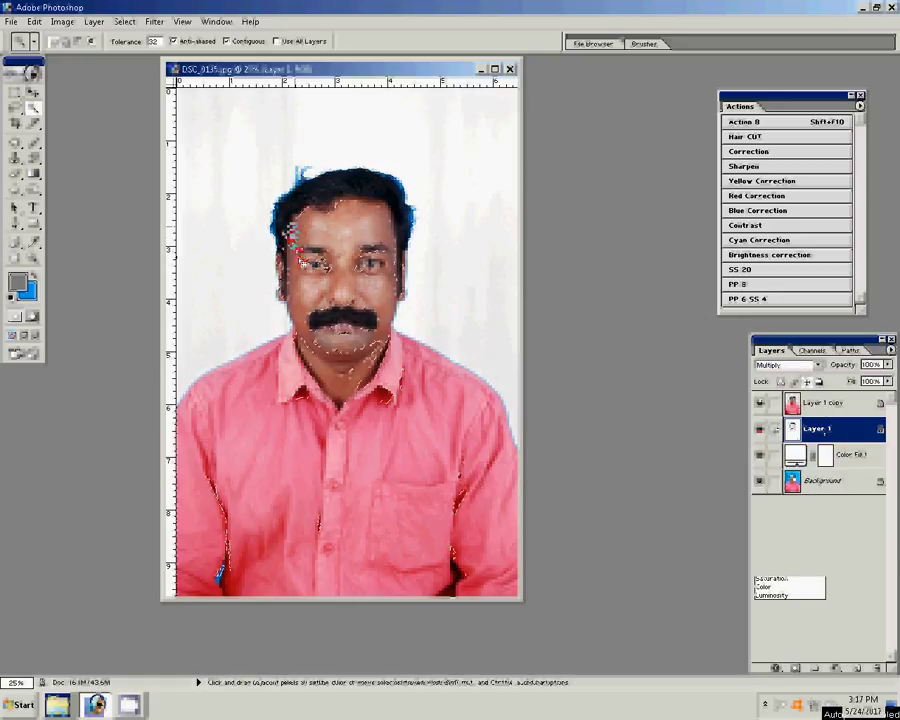
key(z)
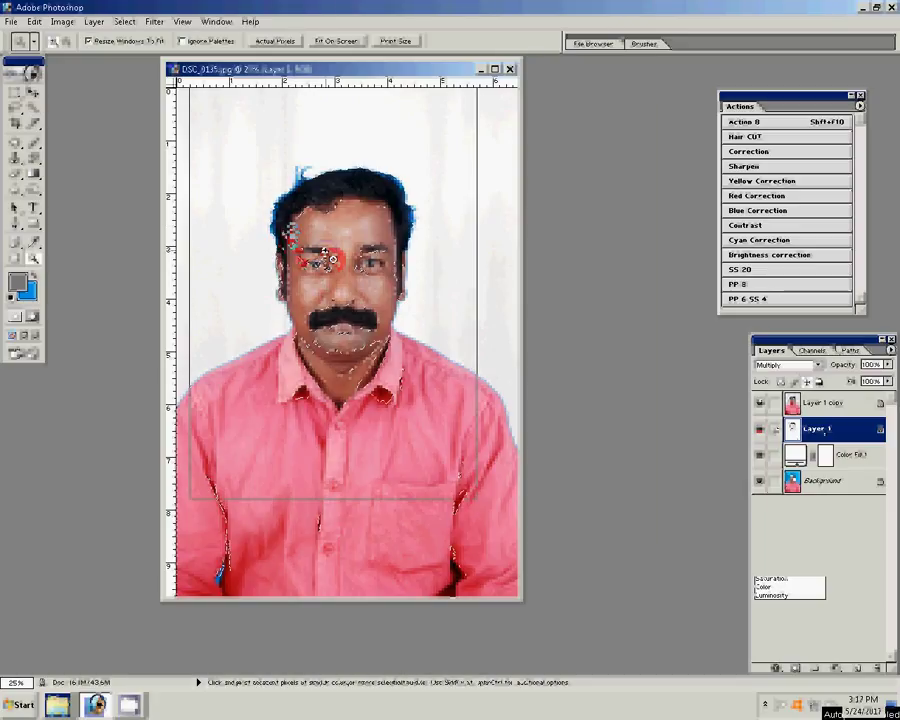
alt+click(325, 257)
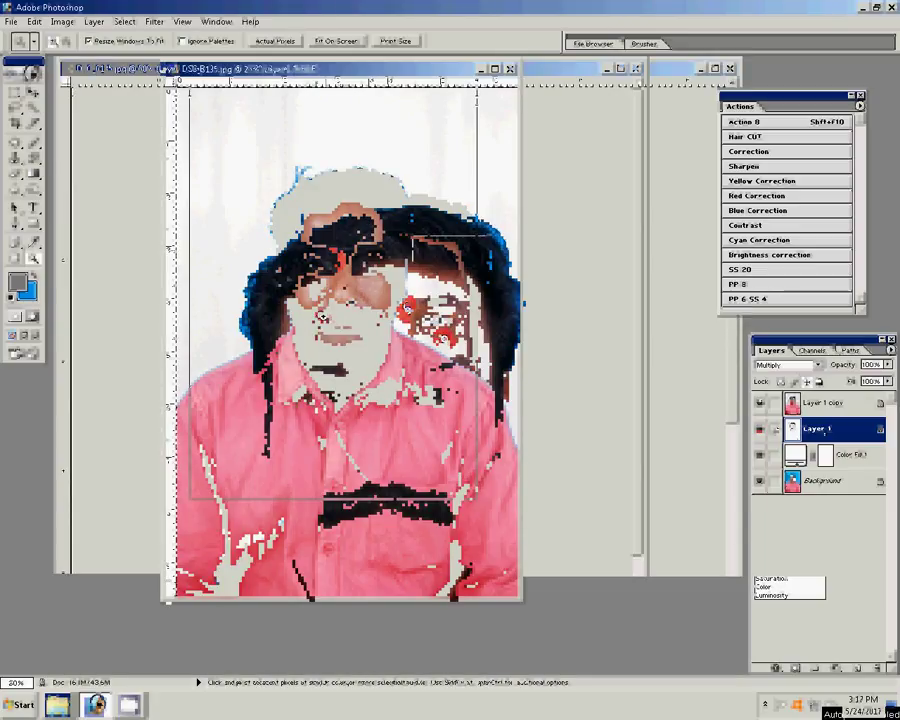
Erase the blue background along the hair edges with a size 50, 100% opacity Background Eraser
click(407, 307)
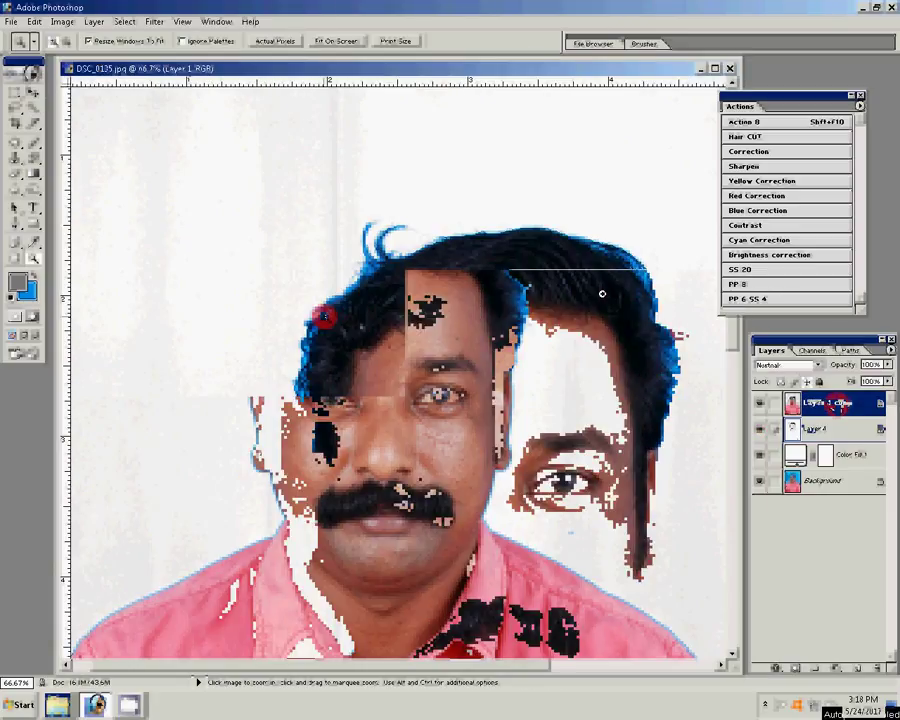
key(b)
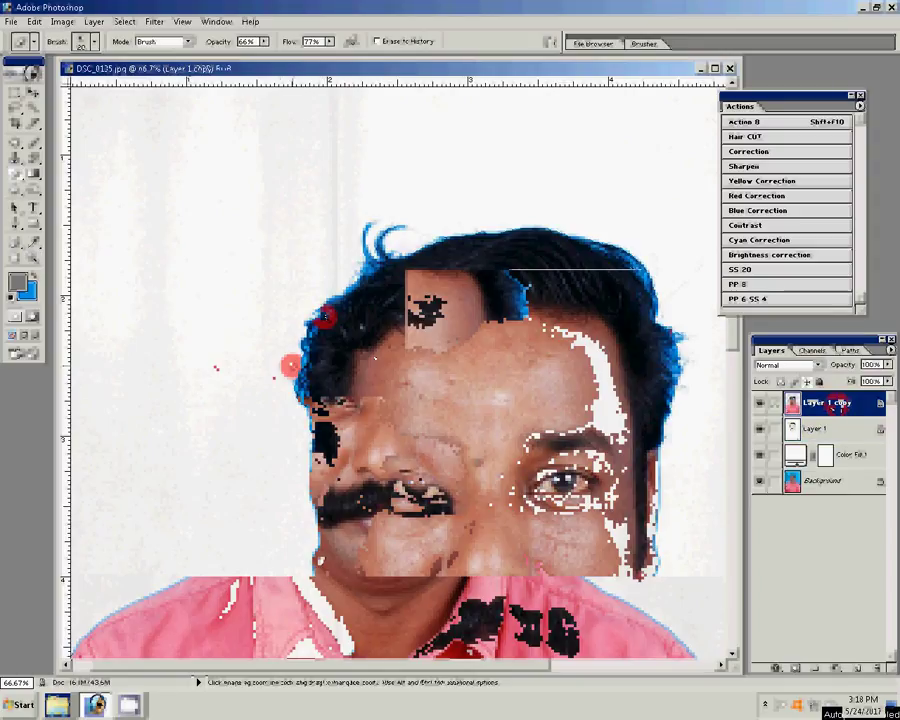
key(bracketright)
key(bracketright)
key(bracketright)
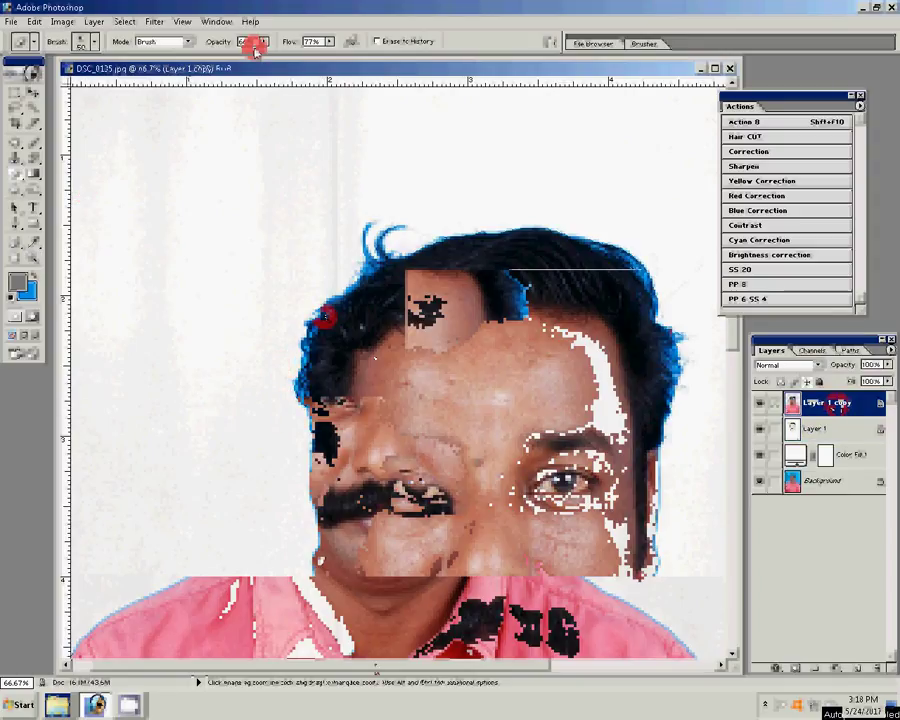
mouse_move(260, 42)
mouse_down()
mouse_move(292, 57)
mouse_move(372, 60)
mouse_up()
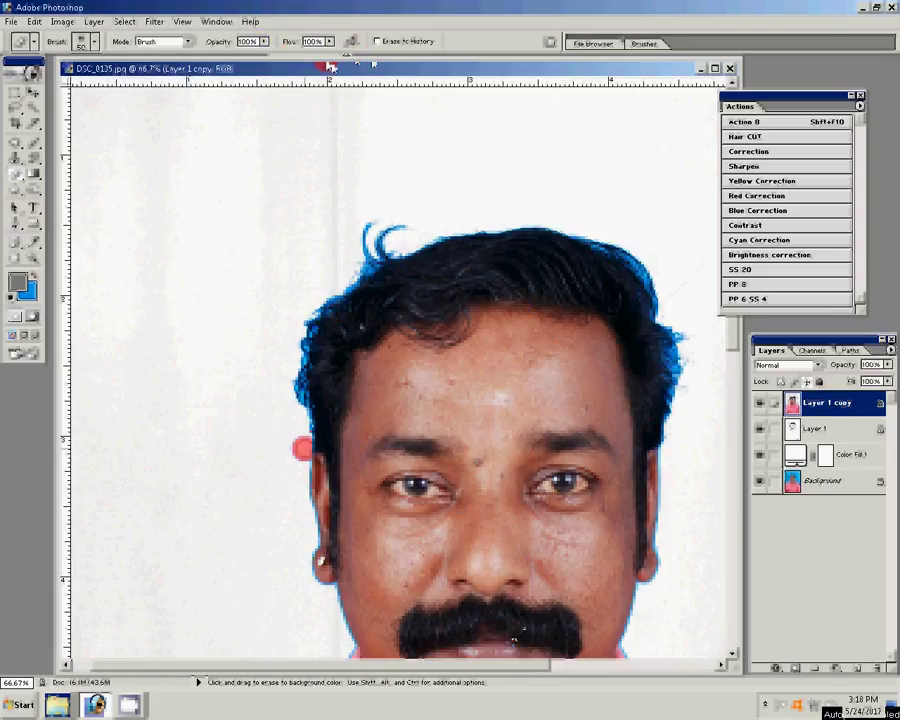
drag(303, 405, 330, 300)
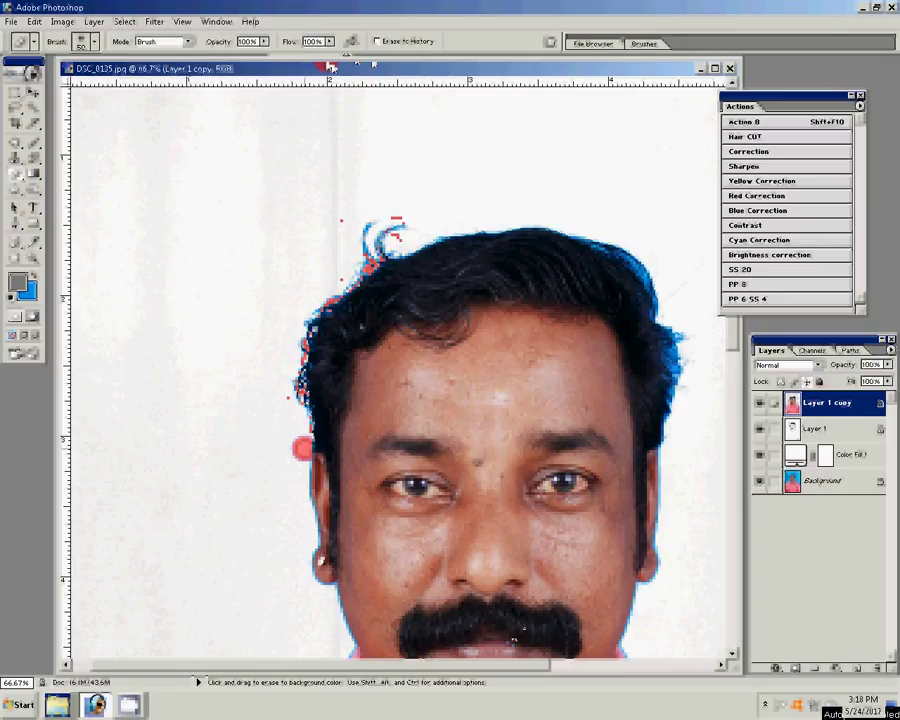
mouse_move(330, 300)
mouse_down()
mouse_move(412, 222)
mouse_move(413, 242)
mouse_move(590, 237)
mouse_up()
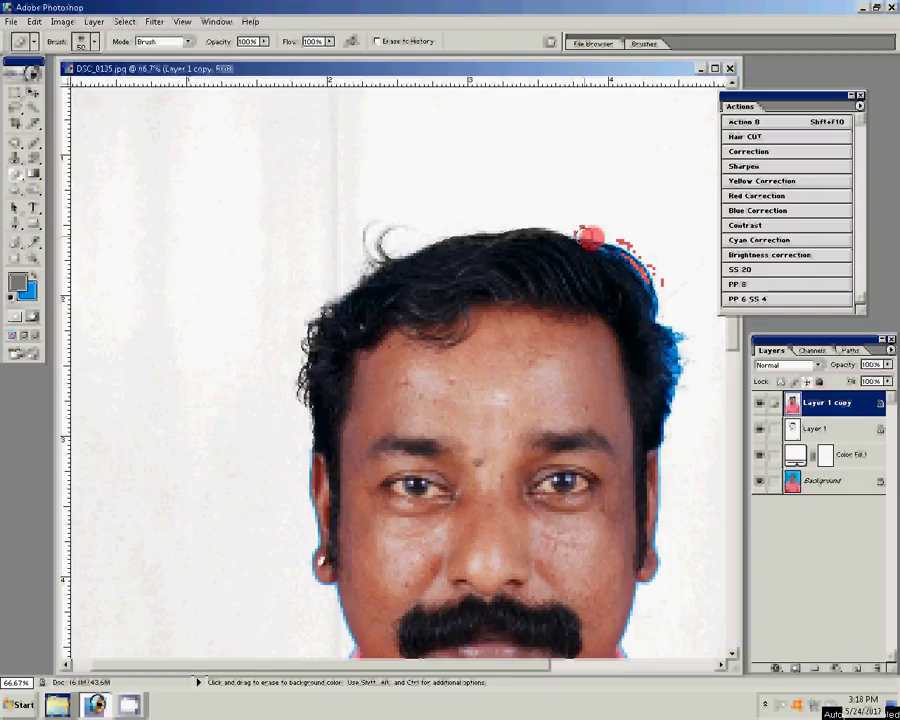
drag(590, 237, 672, 345)
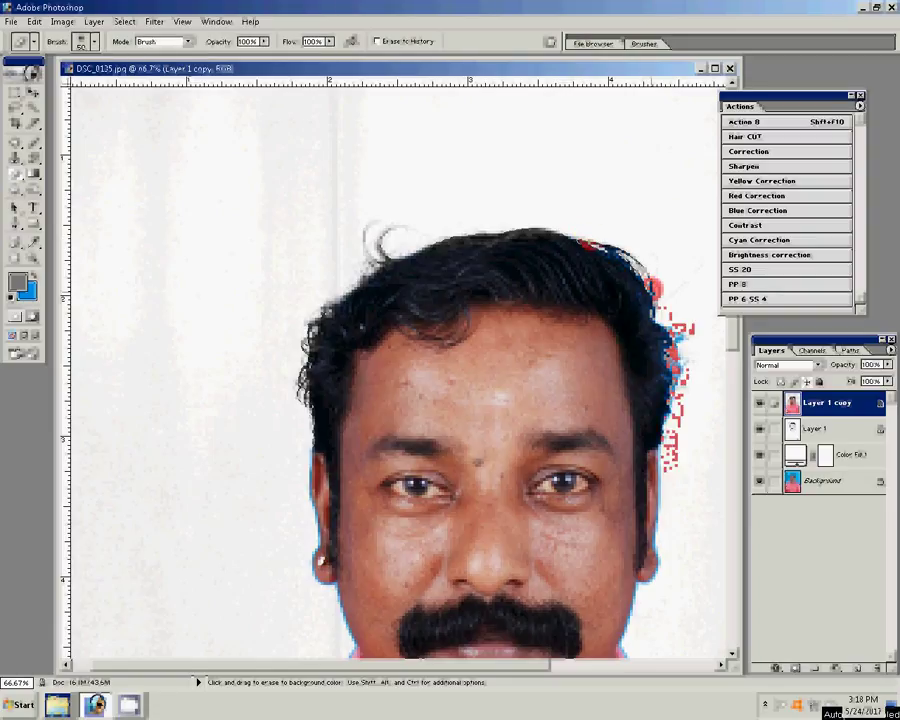
drag(672, 448, 668, 462)
click(294, 465)
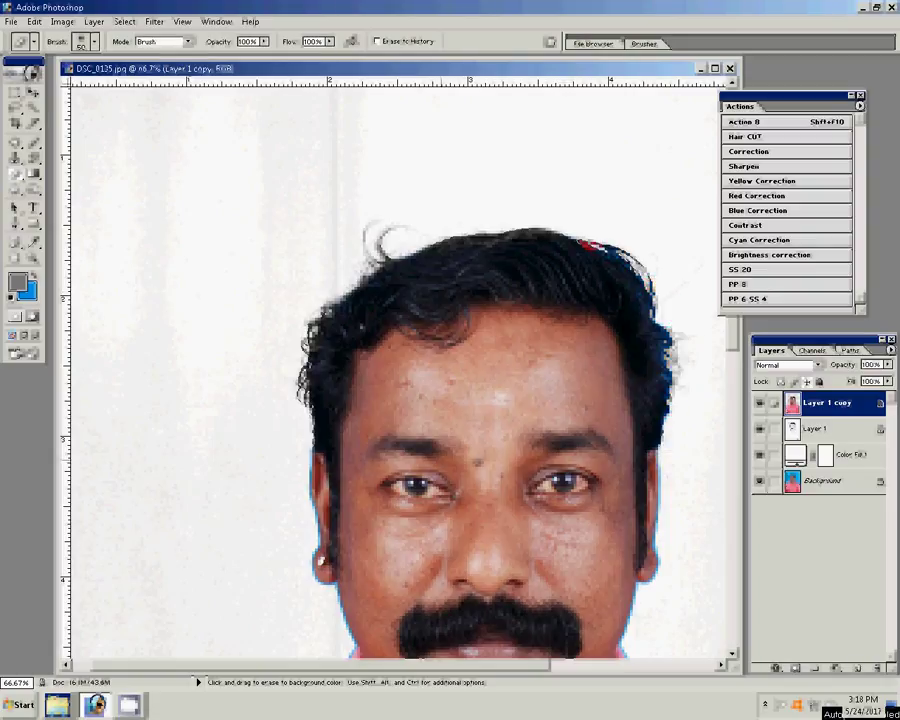
Try Magic Eraser clicks around the face, then undo them with a size-10 Eraser ready
scroll(428, 476, down, 3)
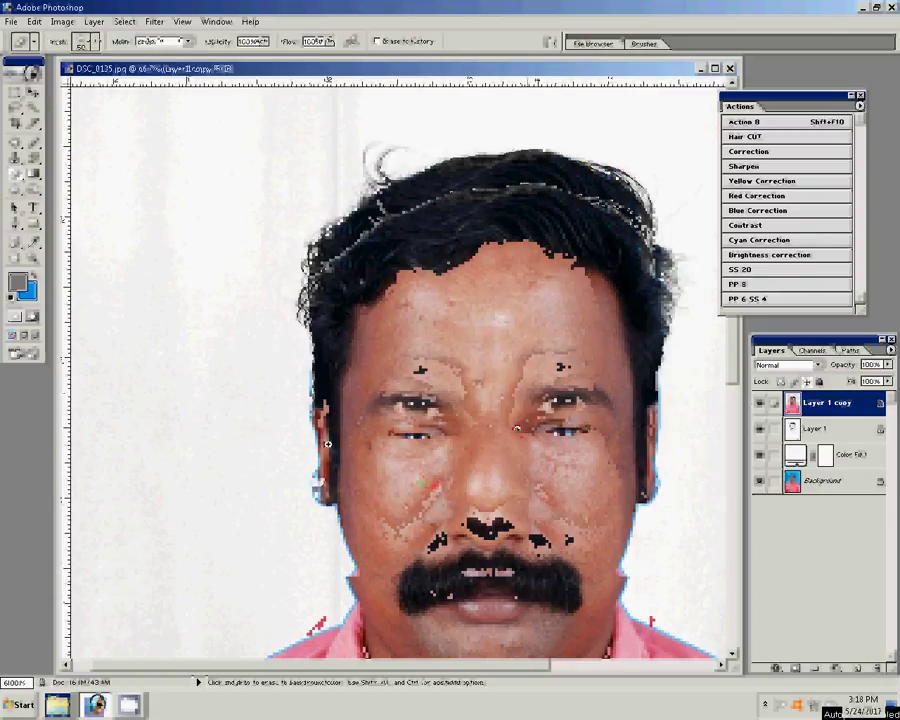
click(288, 430)
click(256, 437)
click(157, 360)
click(216, 372)
click(168, 264)
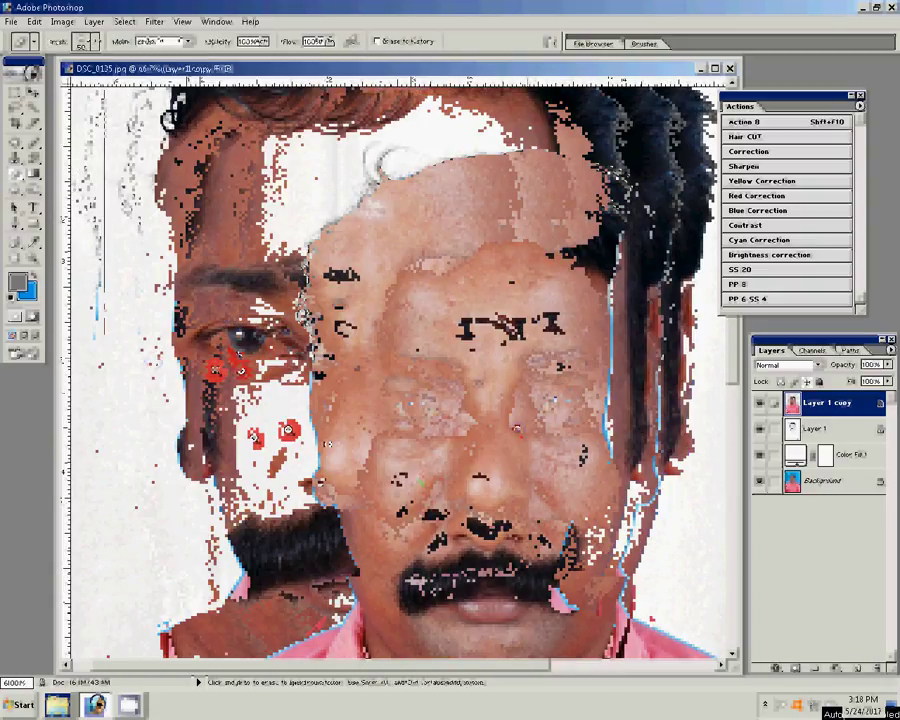
click(168, 264)
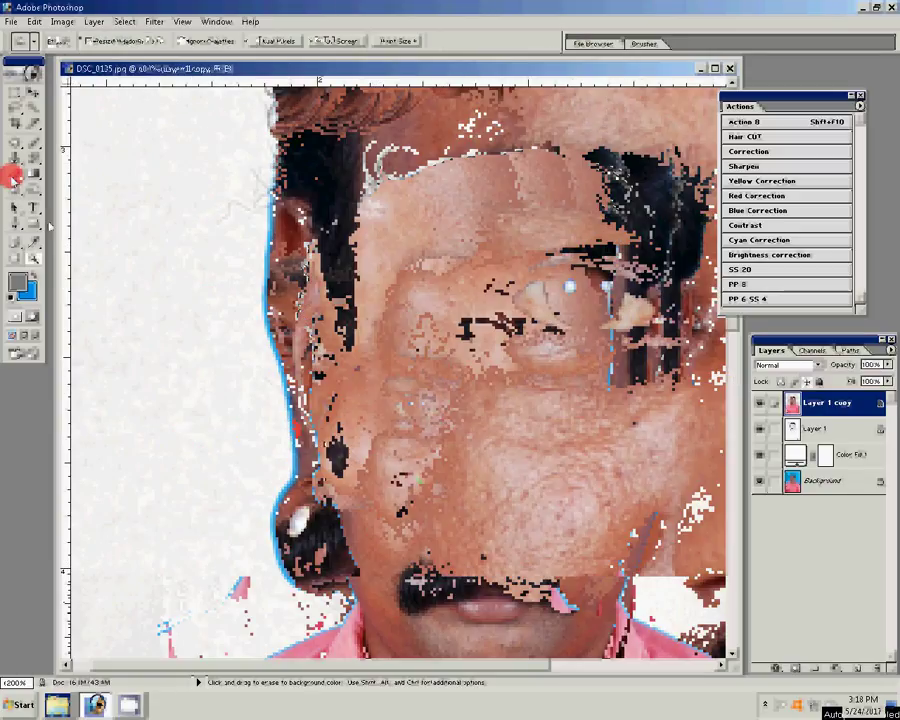
click(15, 172)
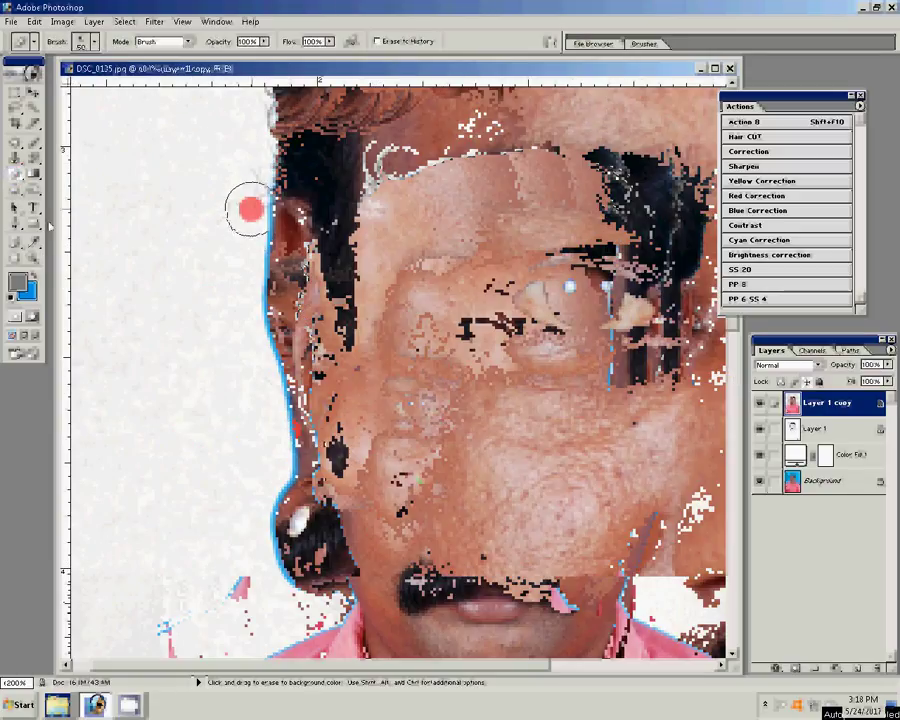
key(bracketleft)
key(bracketleft)
key(bracketleft)
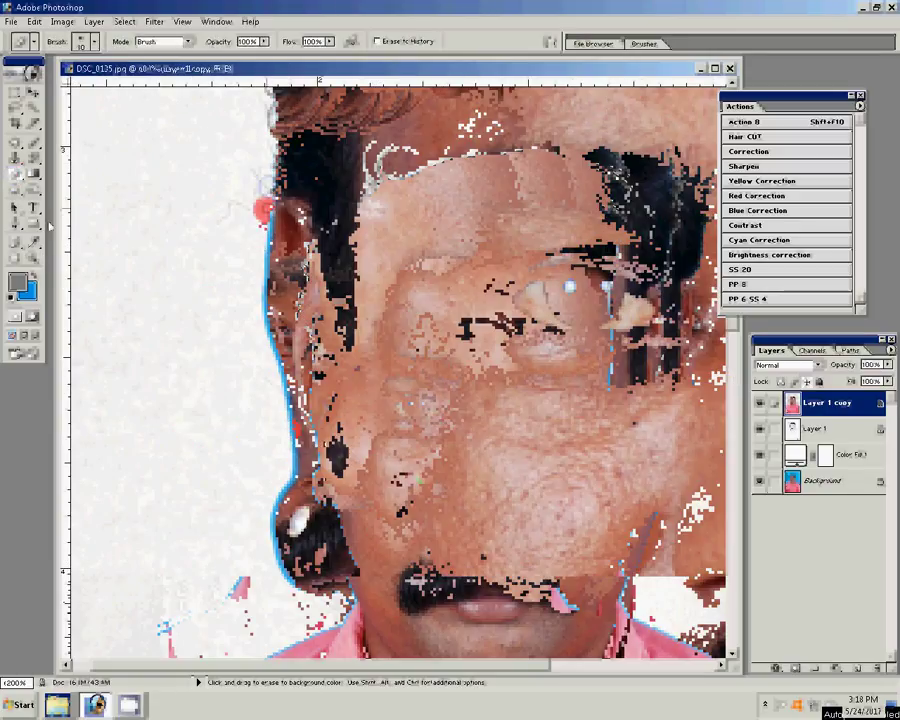
key(ctrl+alt+z)
Erase the blue halo along the ear edge and past the earring with the size-10 Eraser
drag(263, 252, 267, 329)
mouse_move(265, 236)
mouse_down()
mouse_move(287, 442)
mouse_move(287, 424)
mouse_up()
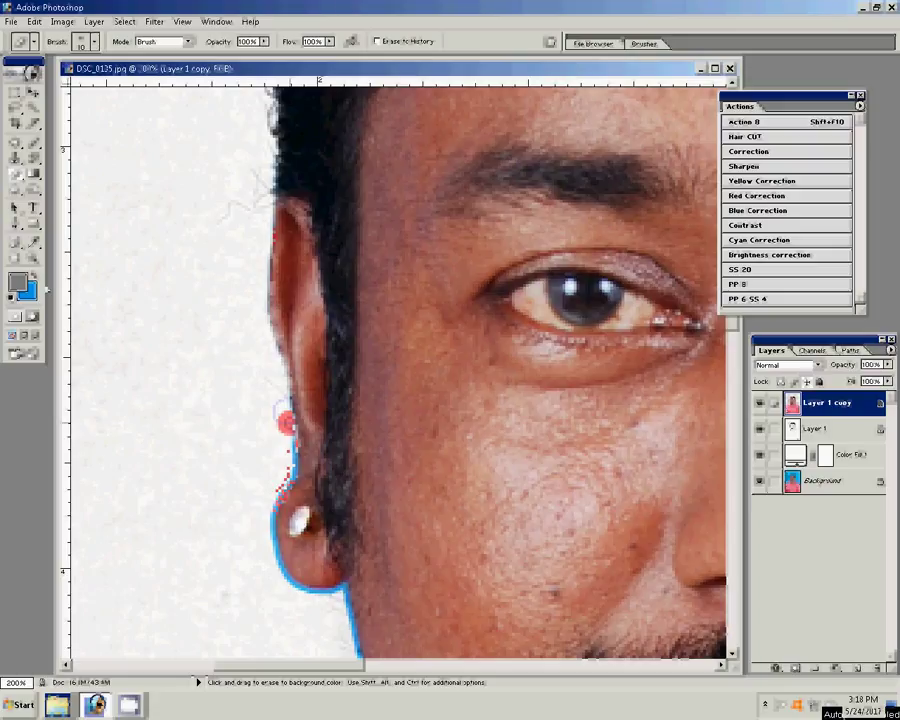
drag(281, 495, 270, 535)
scroll(285, 420, down, 3)
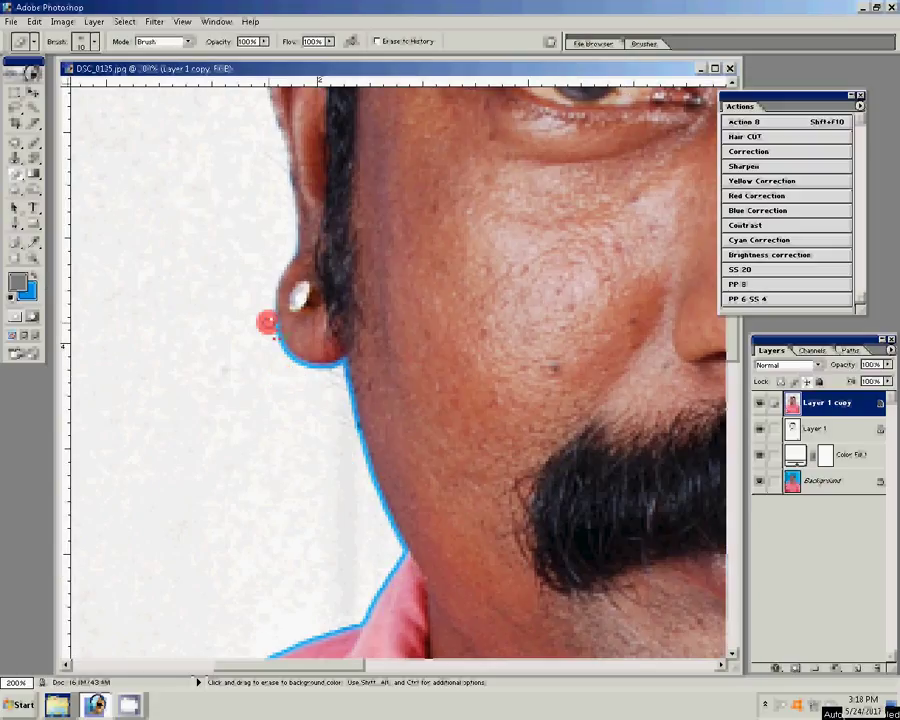
mouse_move(266, 321)
mouse_down()
mouse_move(287, 364)
mouse_move(323, 370)
mouse_move(302, 370)
mouse_move(371, 452)
mouse_up()
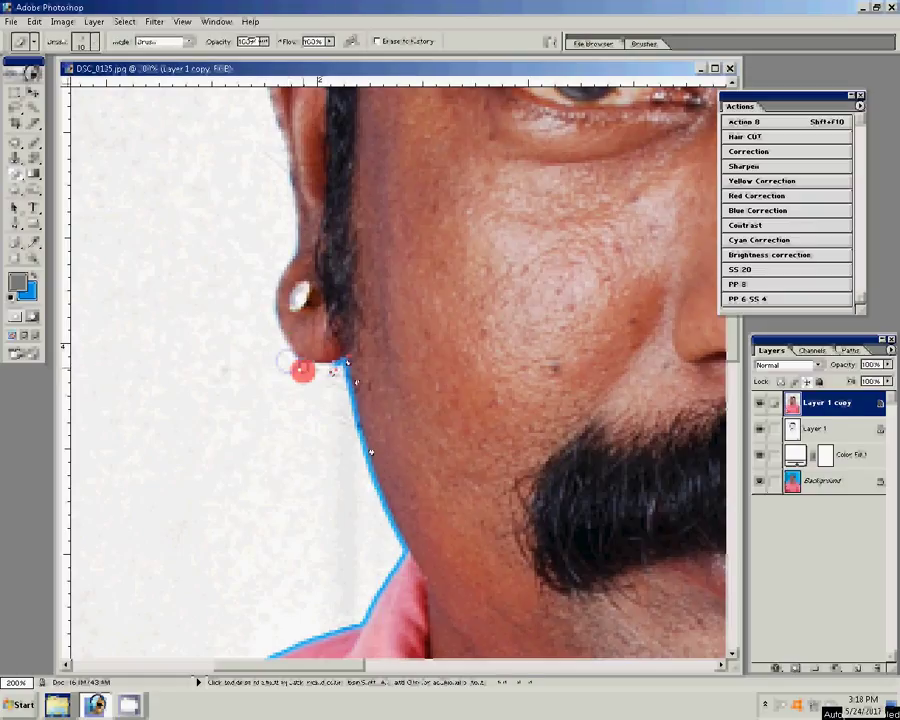
scroll(302, 370, down, 3)
scroll(302, 370, down, 3)
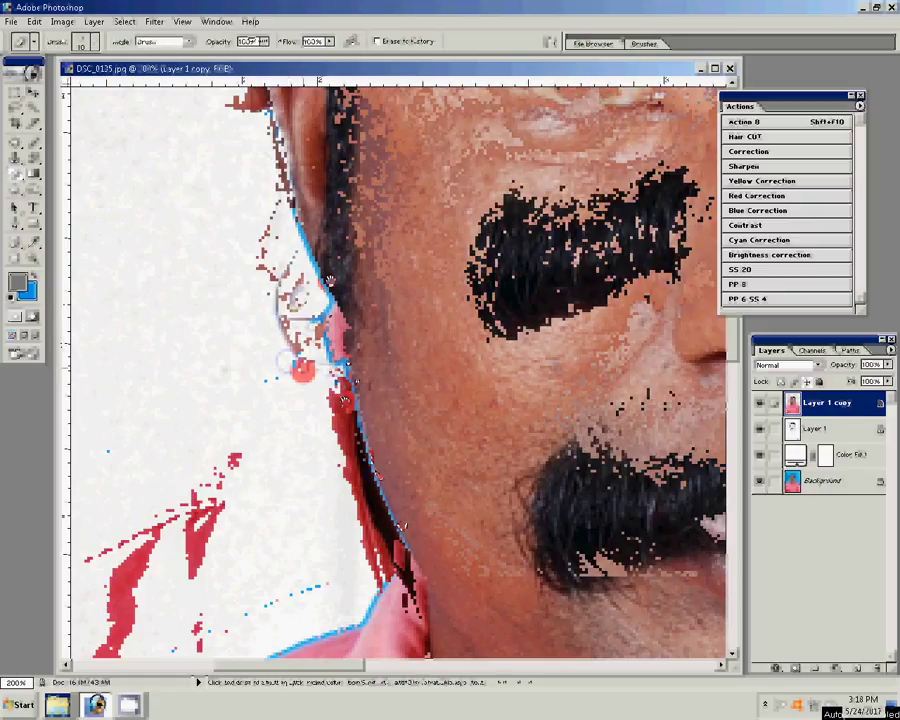
key(p)
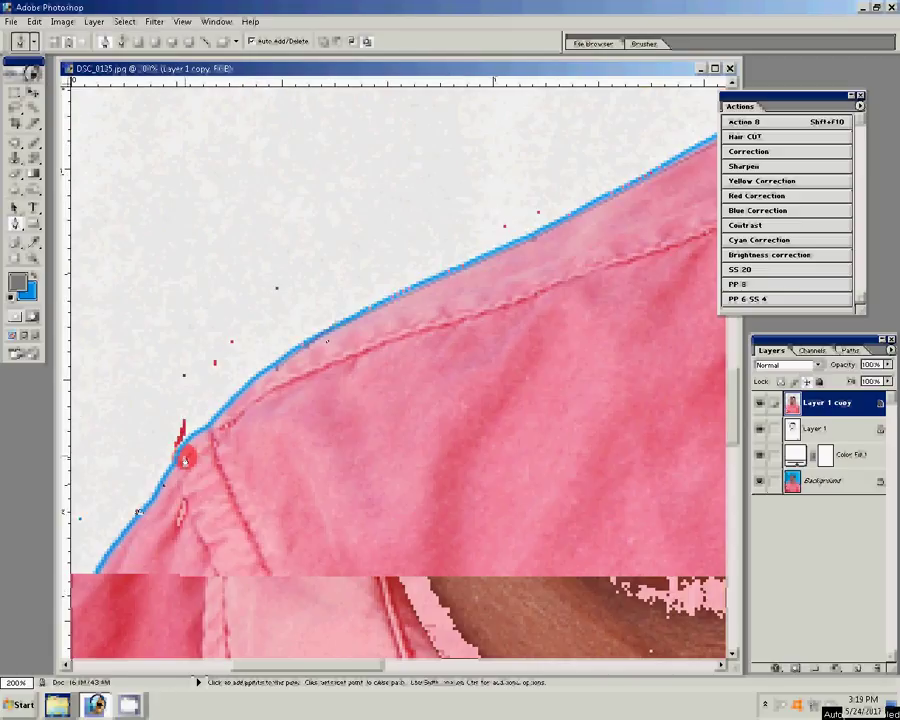
Zoom out to the whole photo and place Pen anchors on the shoulder and hair edge
scroll(184, 461, down, 3)
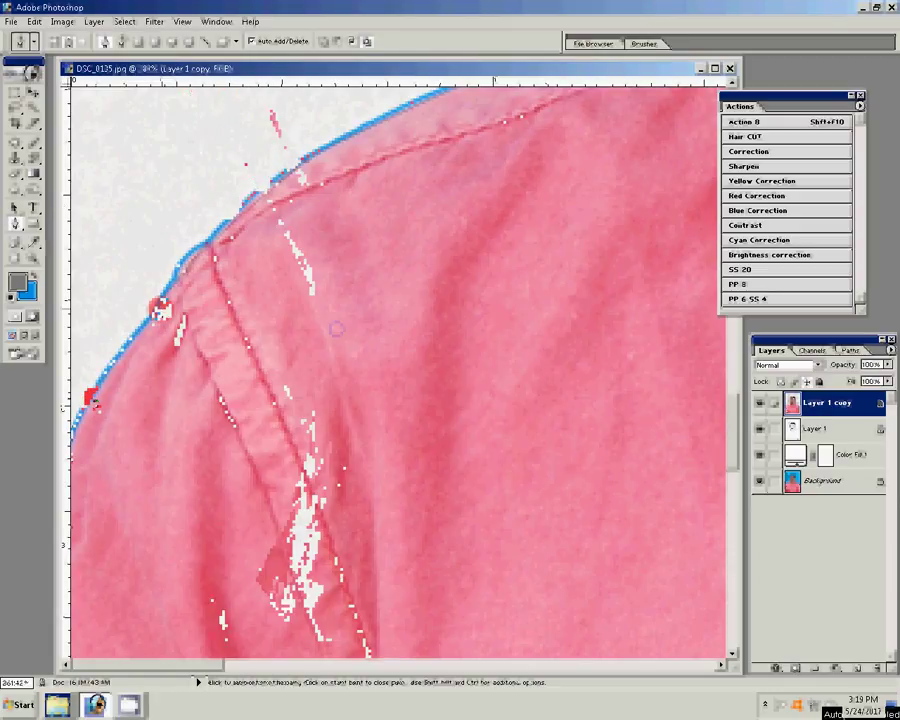
click(99, 401)
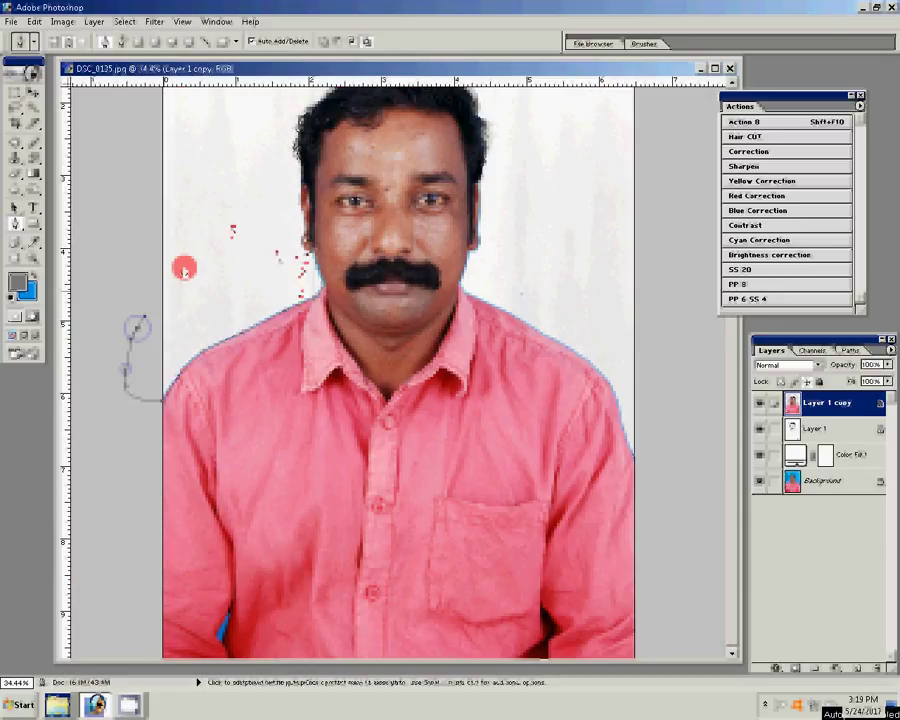
click(298, 309)
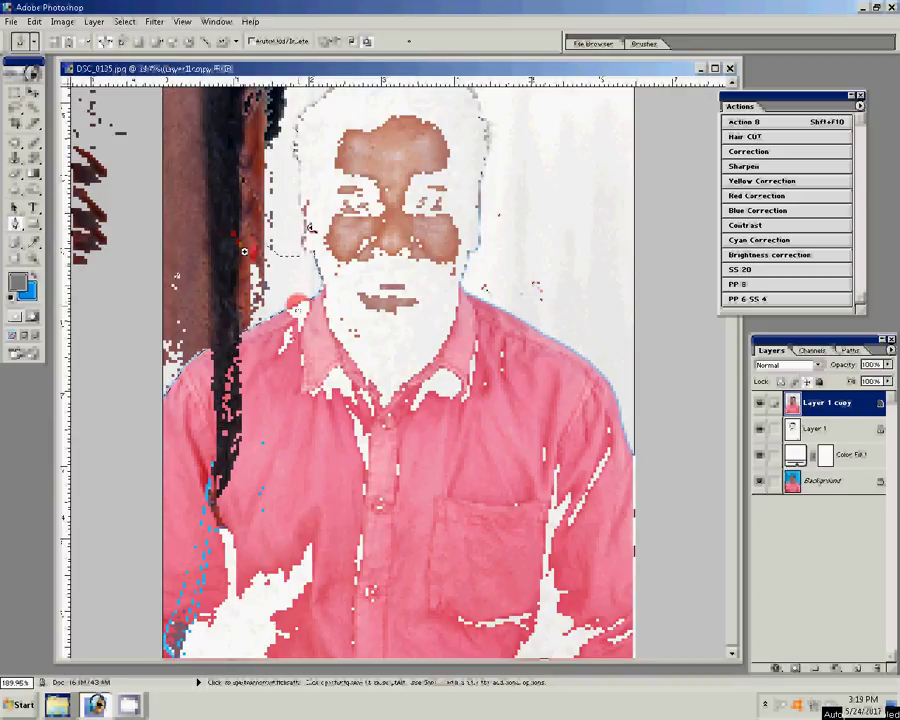
key(p)
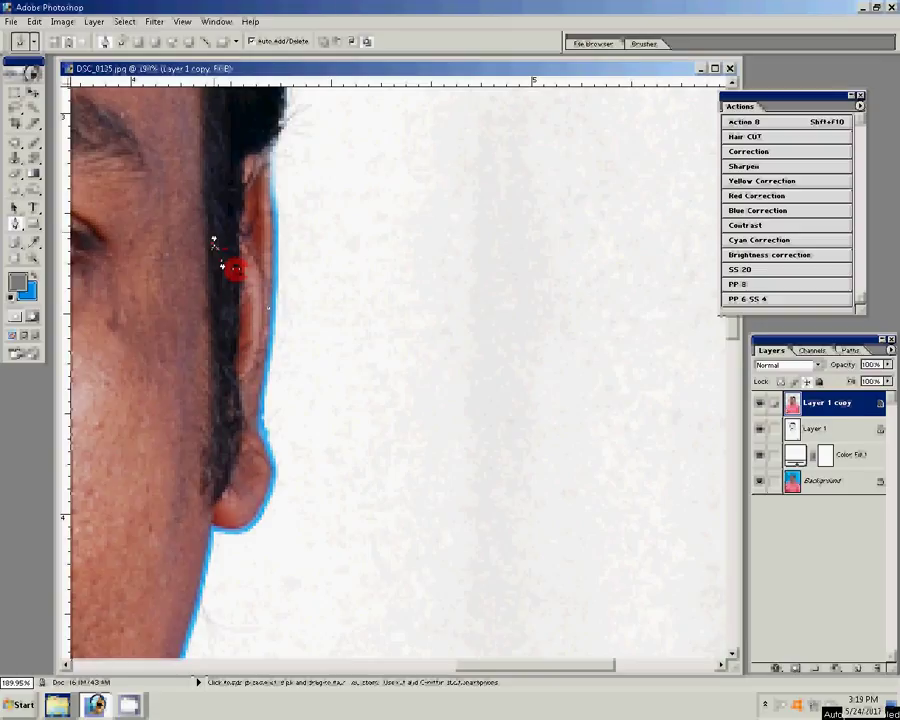
click(213, 238)
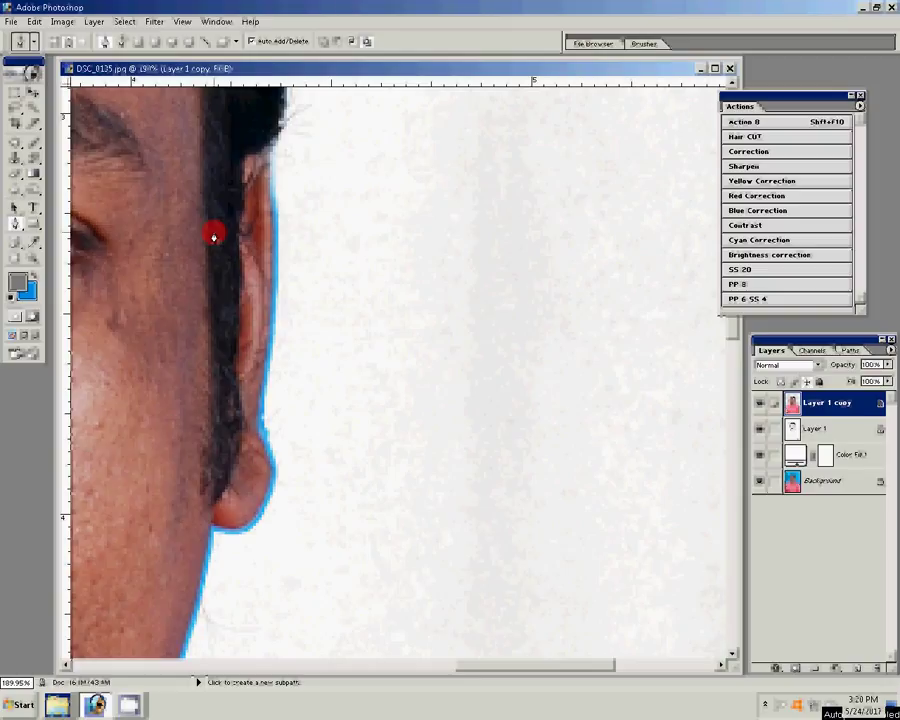
Add a Pen anchor on the hair edge beside the ear and zoom to 200%
drag(214, 237, 257, 249)
key(ctrl+plus)
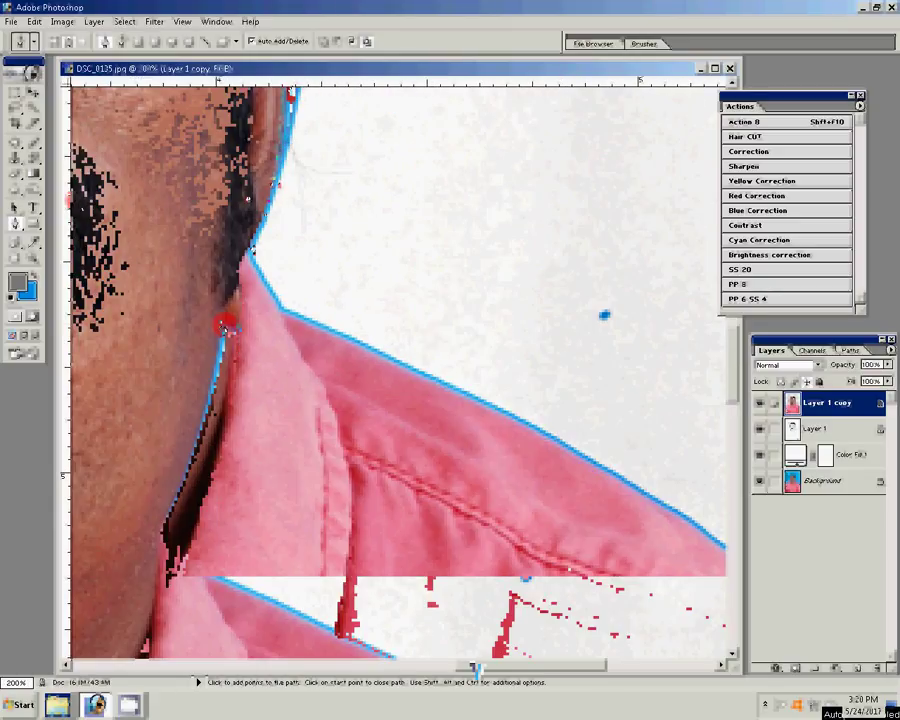
Place Pen anchors from the collar corner along the collar edge to the shoulder
click(270, 305)
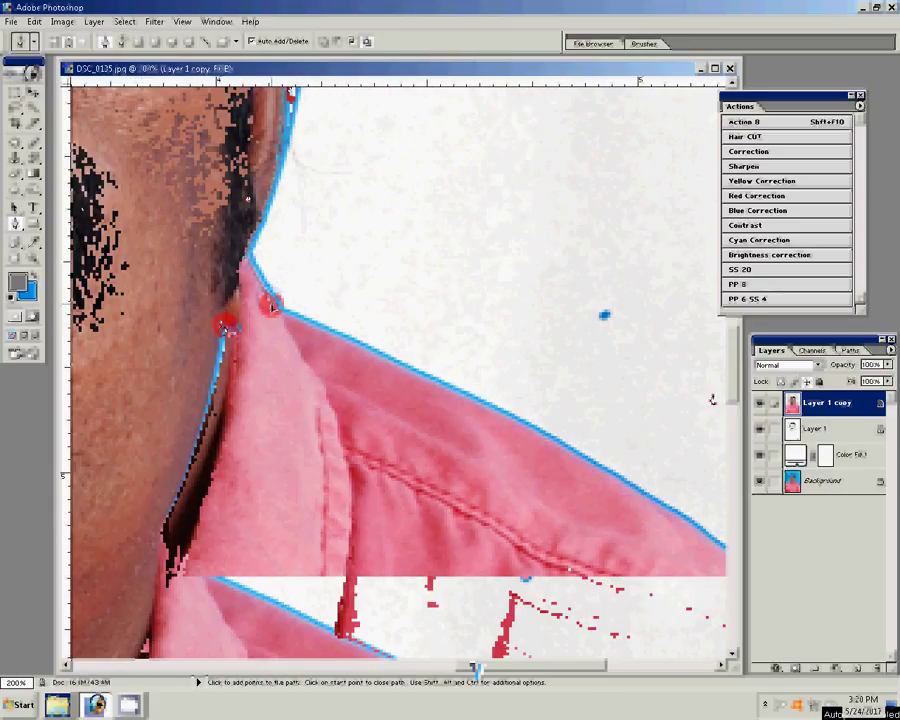
click(430, 388)
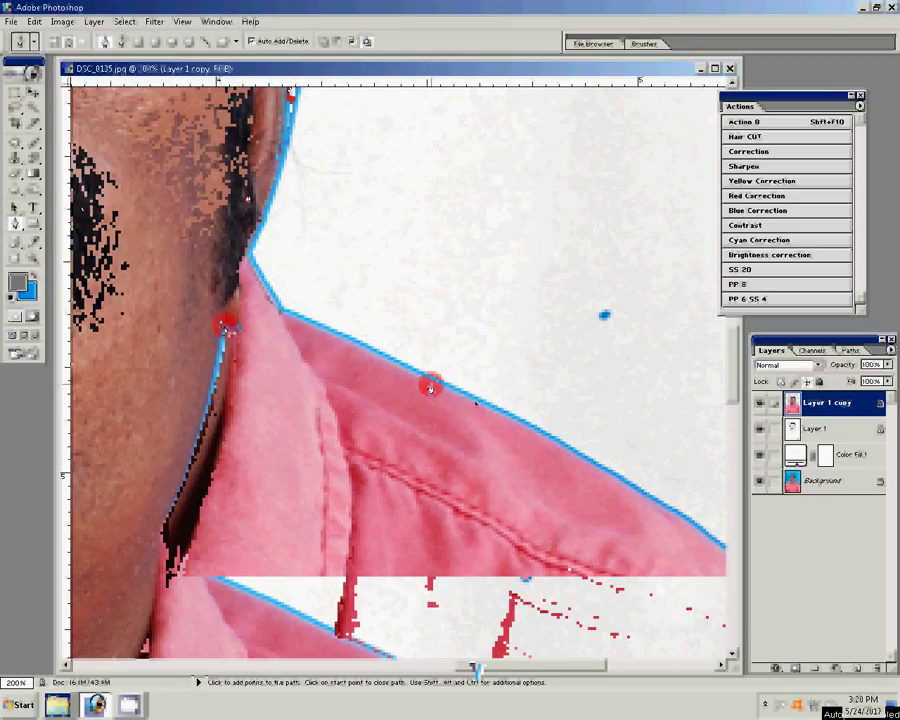
click(583, 466)
click(665, 524)
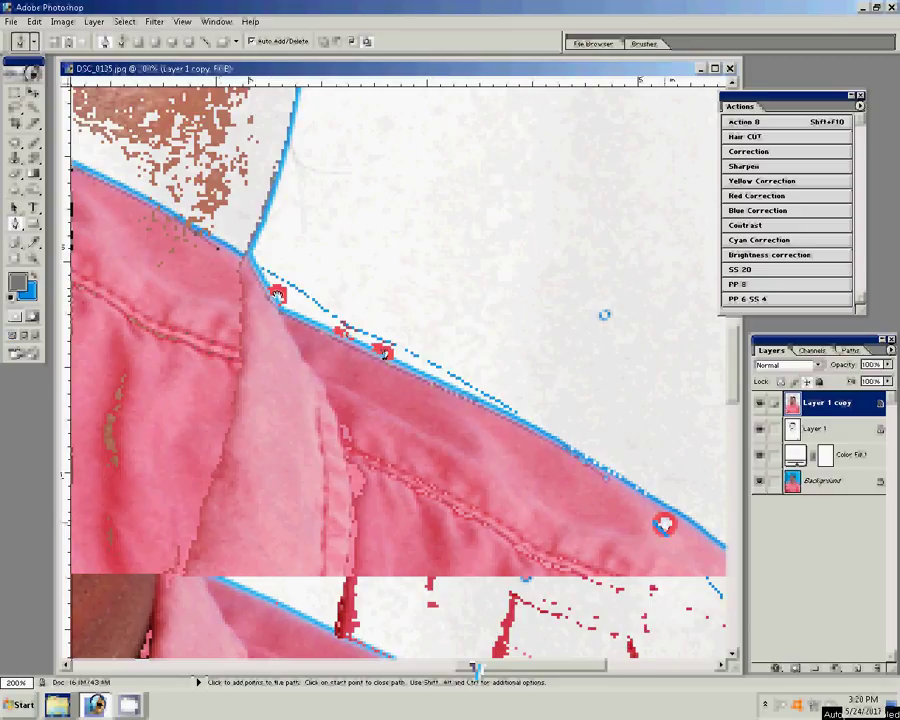
click(559, 459)
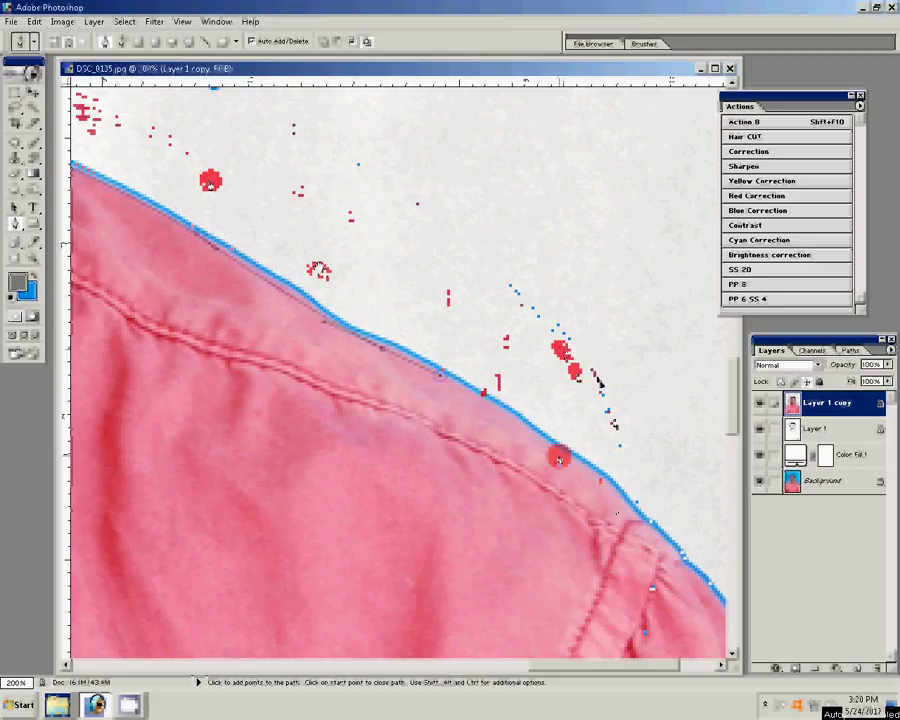
click(628, 494)
Pan and zoom out, then add anchors where the right shoulder meets the top background
drag(559, 459, 472, 182)
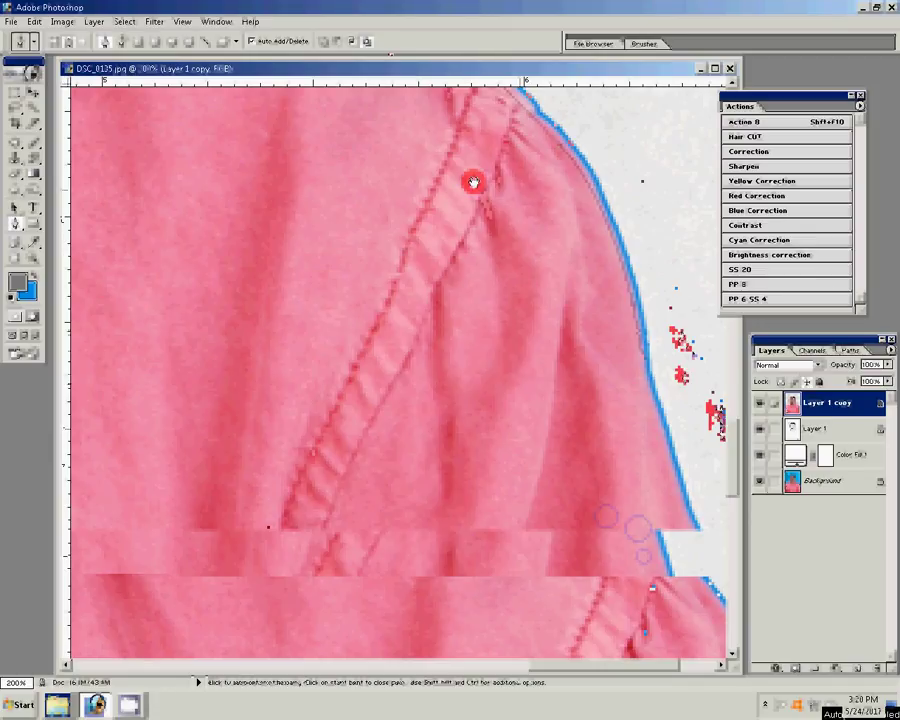
drag(472, 182, 600, 397)
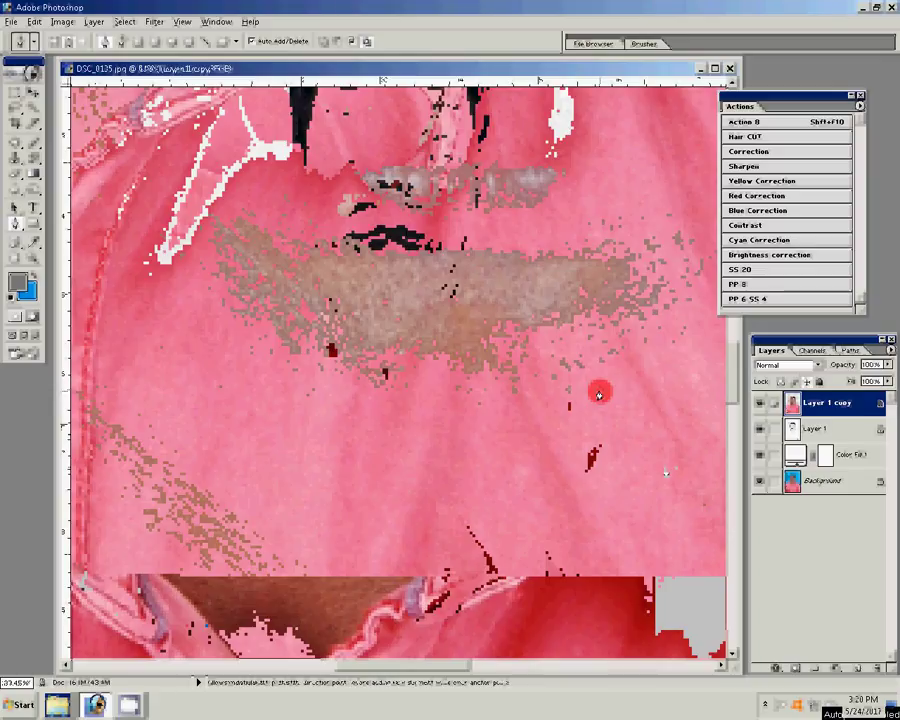
key(ctrl+minus)
click(560, 118)
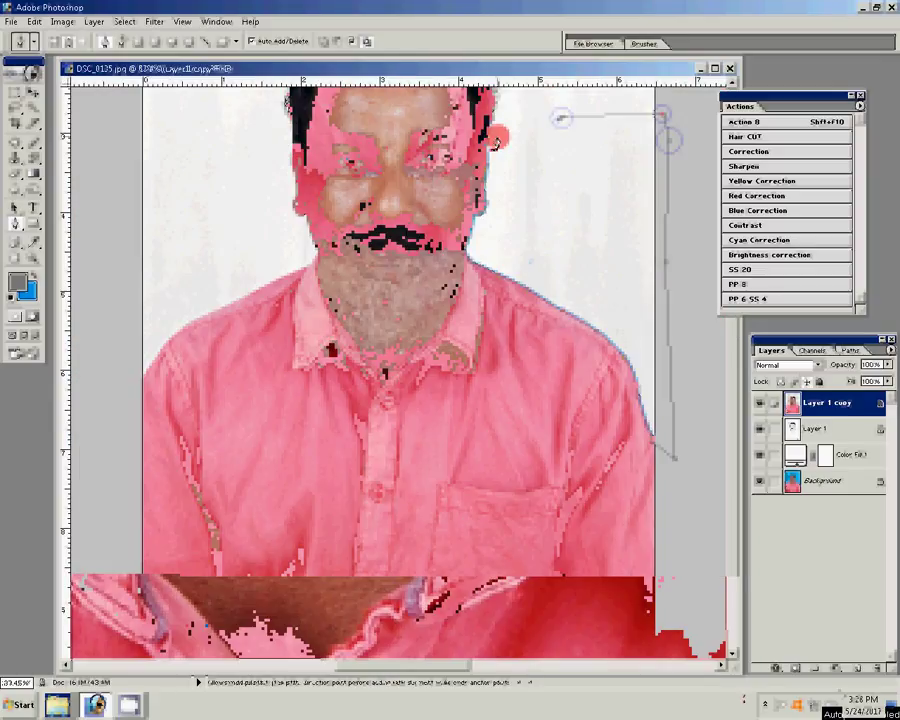
click(494, 140)
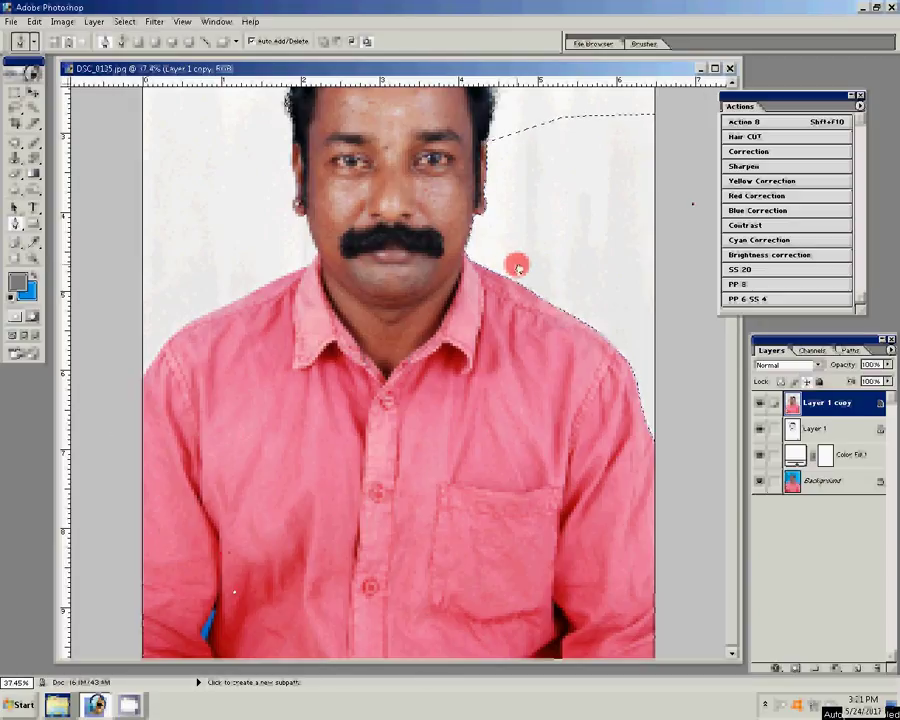
key(w)
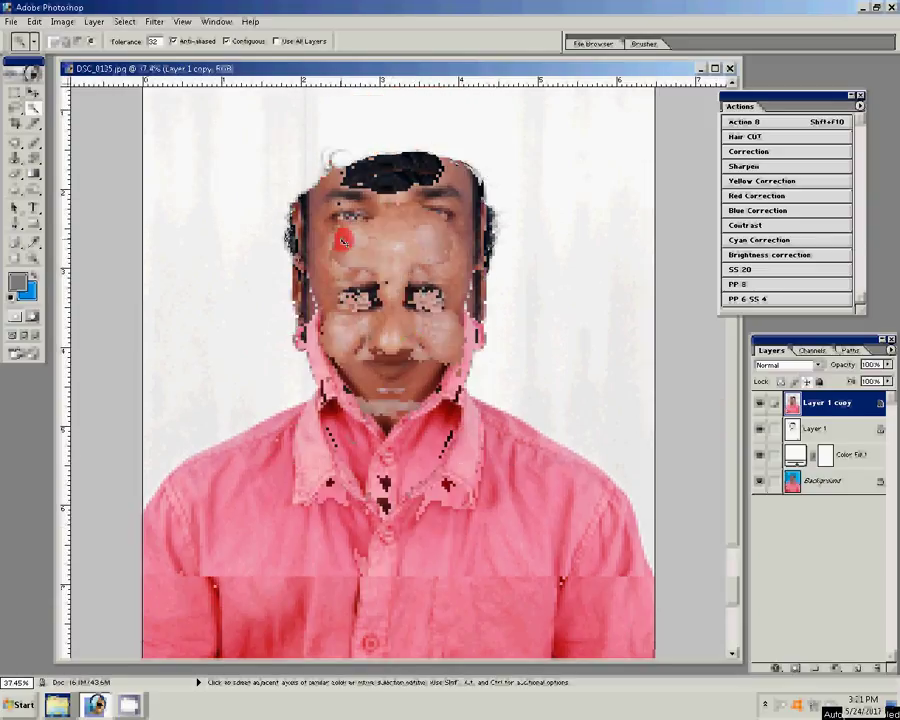
Merge the layers and flatten the image into a single Background layer
key(ctrl+shift+e)
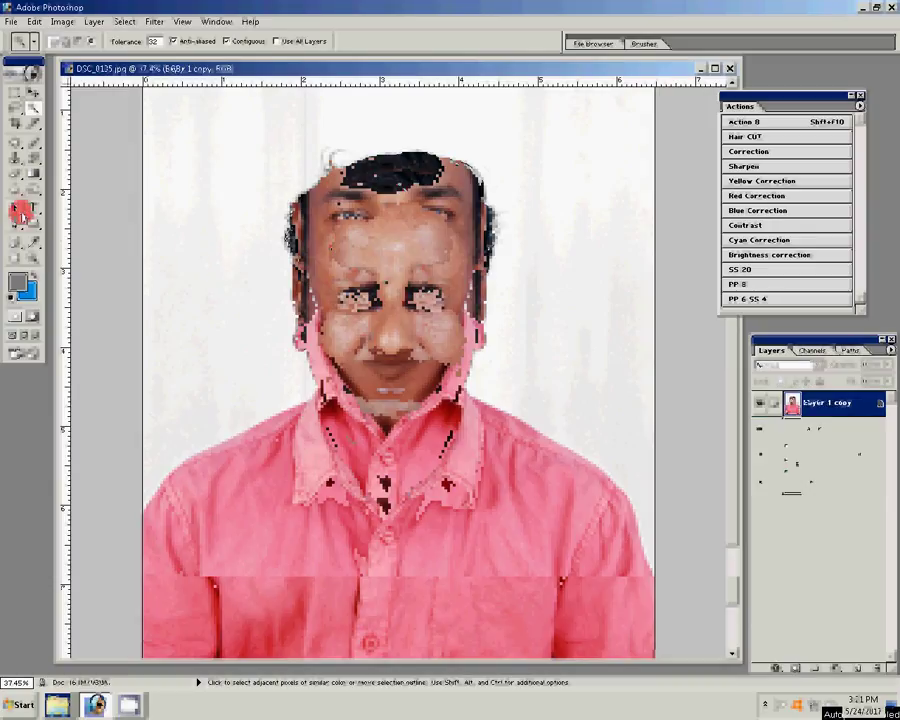
click(92, 22)
click(112, 406)
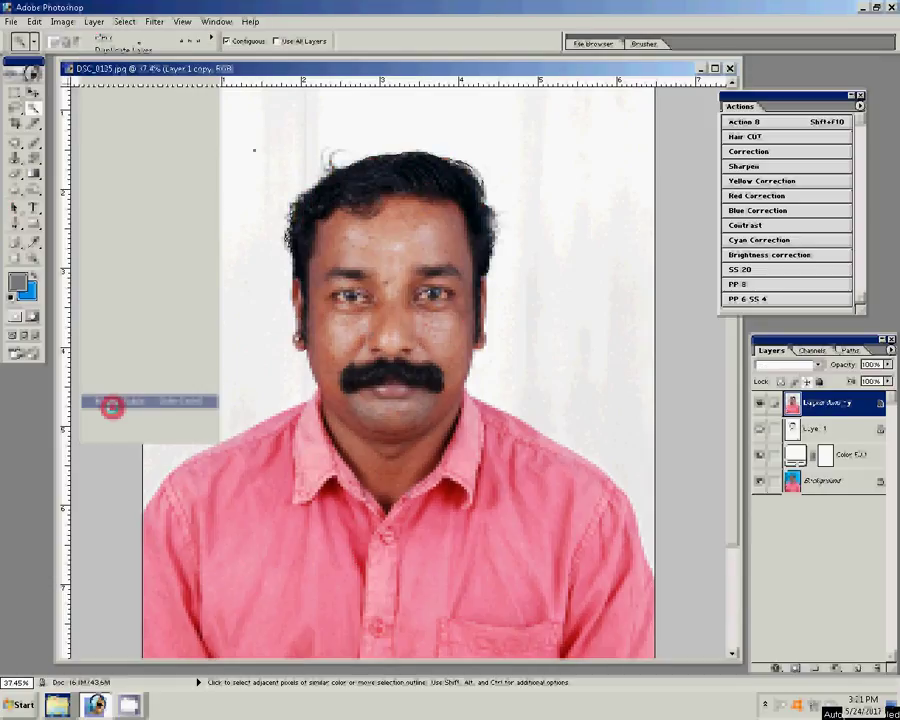
Clone clean background over the stray hair wisp with a 70 px Clone Stamp
key(s)
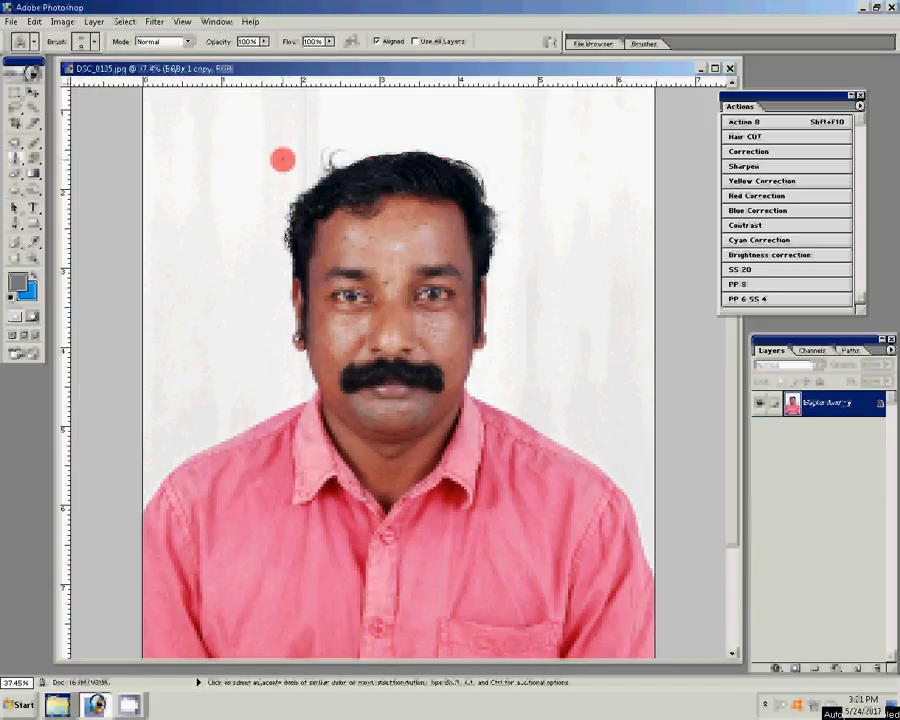
key(bracketright)
key(bracketright)
key(bracketright)
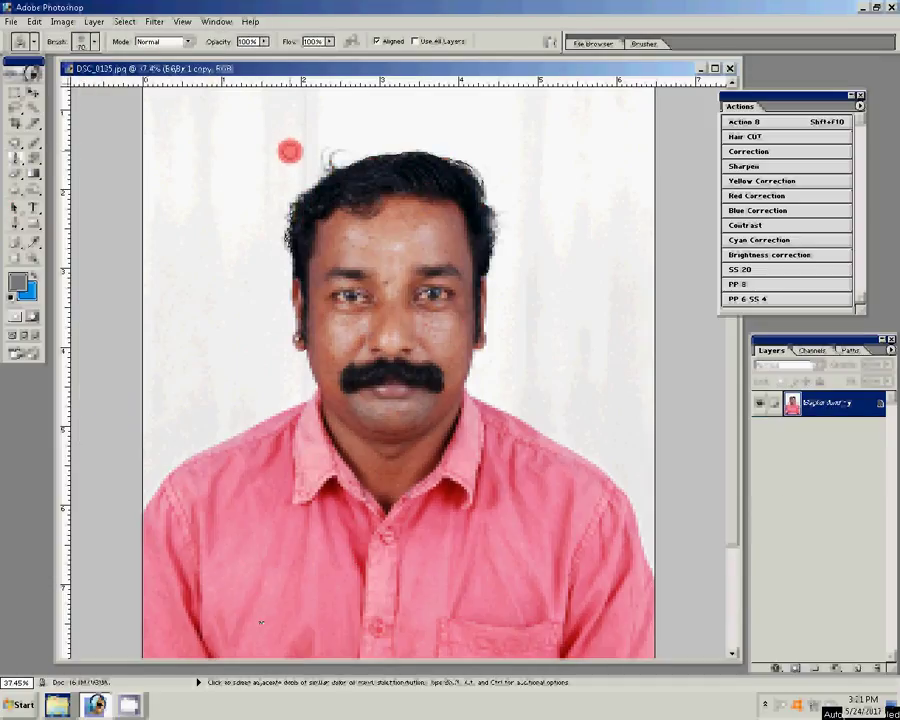
click(311, 145)
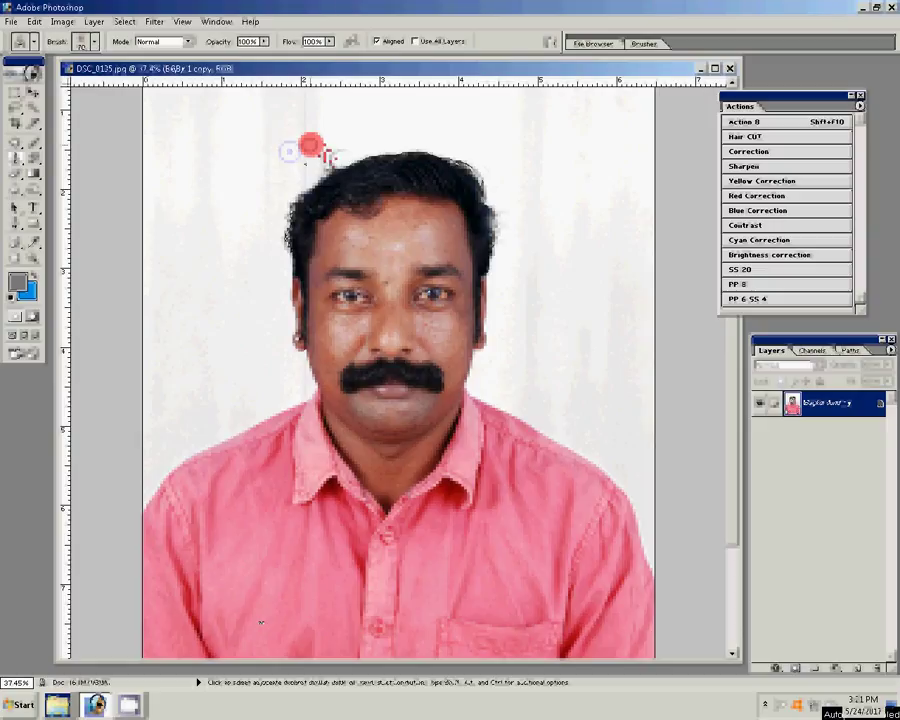
alt+click(332, 154)
click(300, 366)
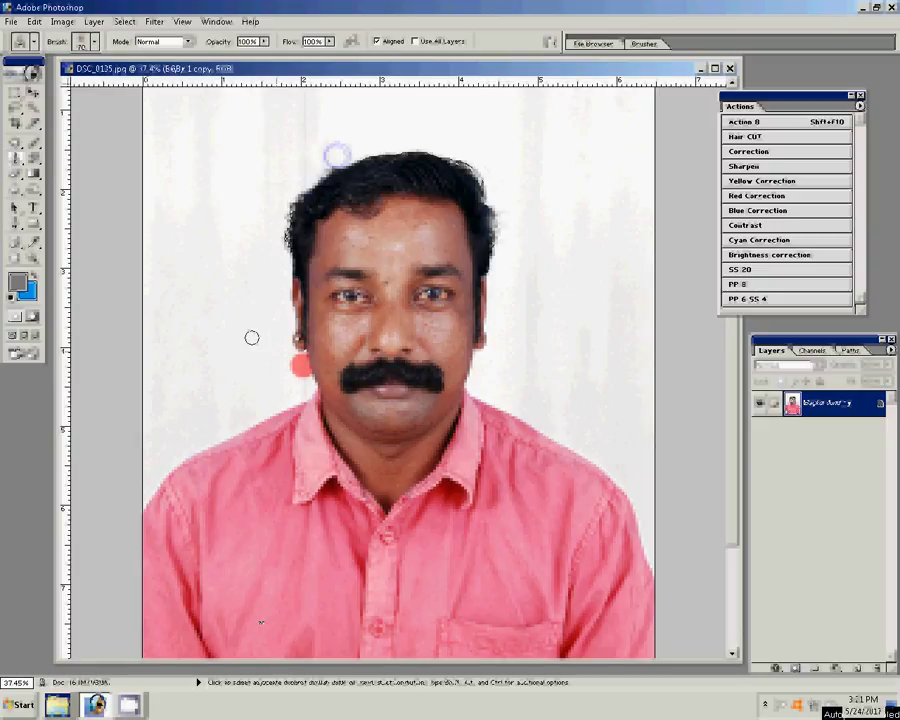
Flatten the image into the Background layer and zoom the view out
key(z)
key(ctrl+shift+e)
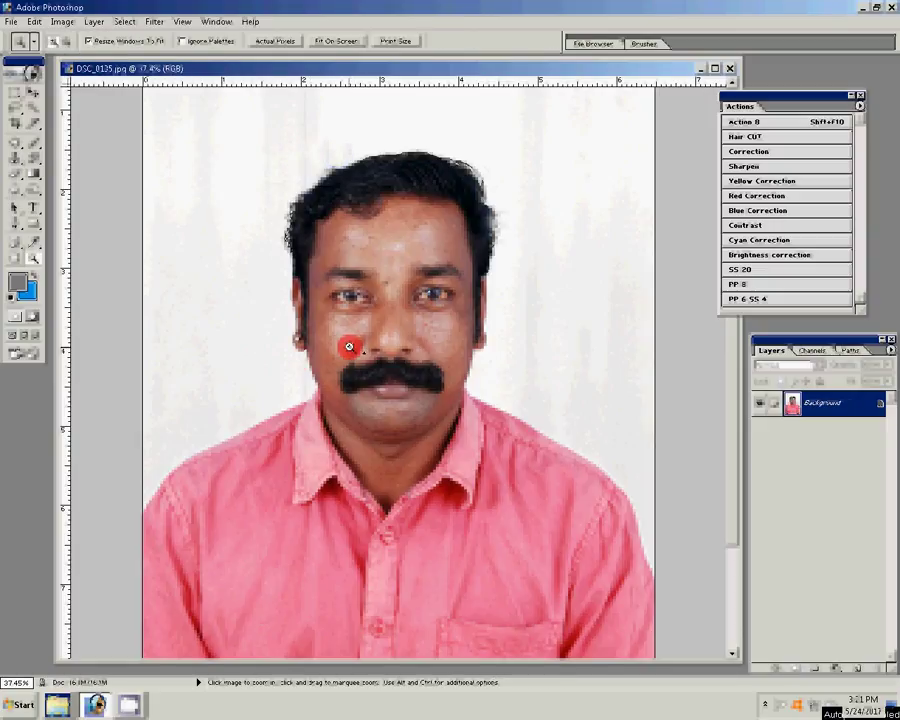
right_click(382, 363)
click(408, 370)
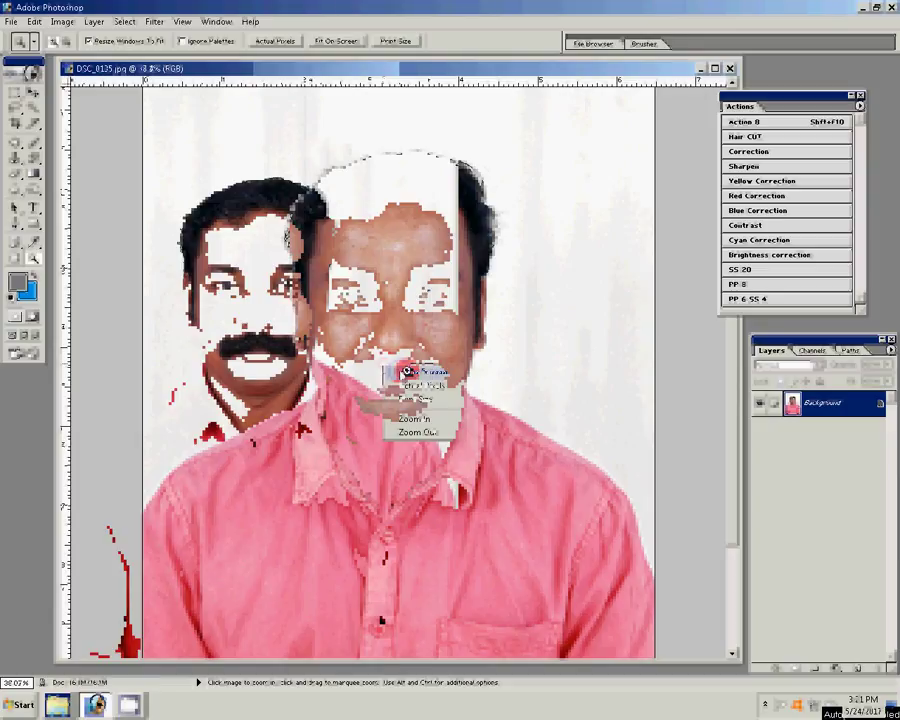
drag(155, 75, 233, 77)
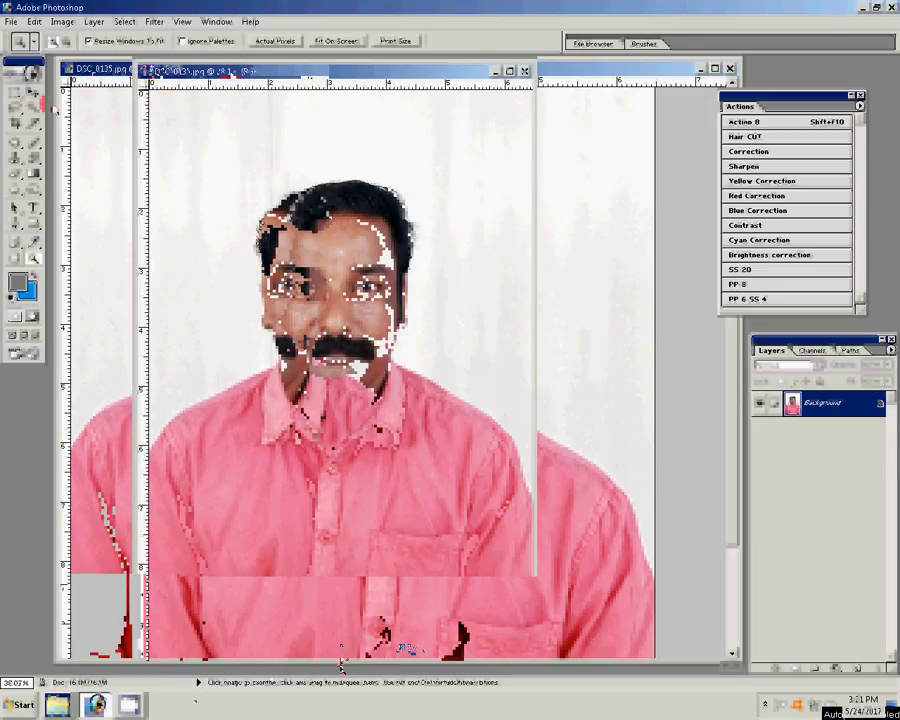
Select the white background around the man with the Magic Wand and feather the selection
click(33, 106)
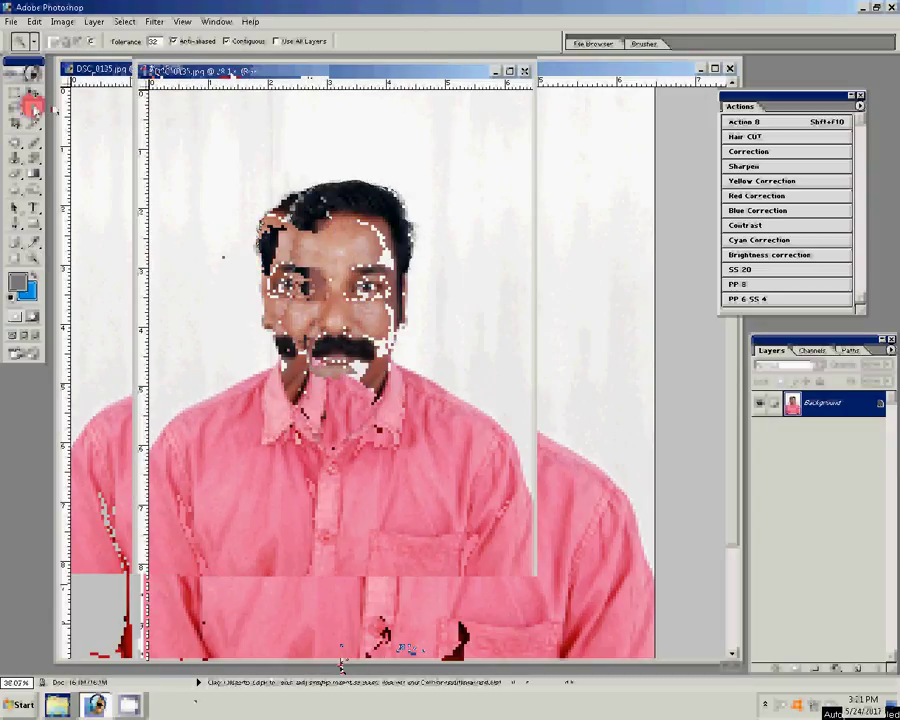
click(435, 215)
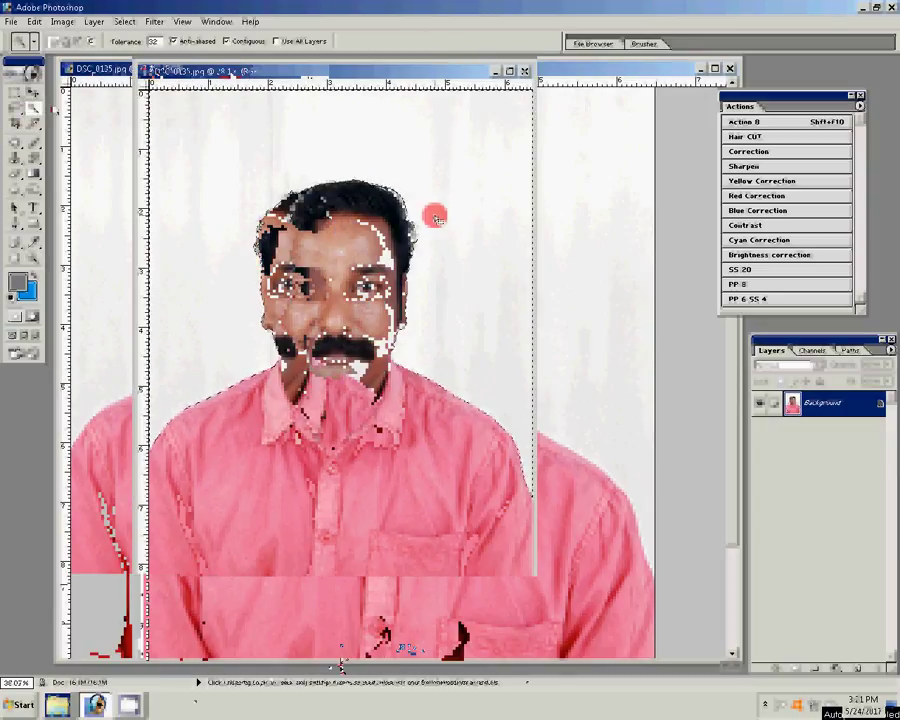
right_click(435, 216)
click(466, 330)
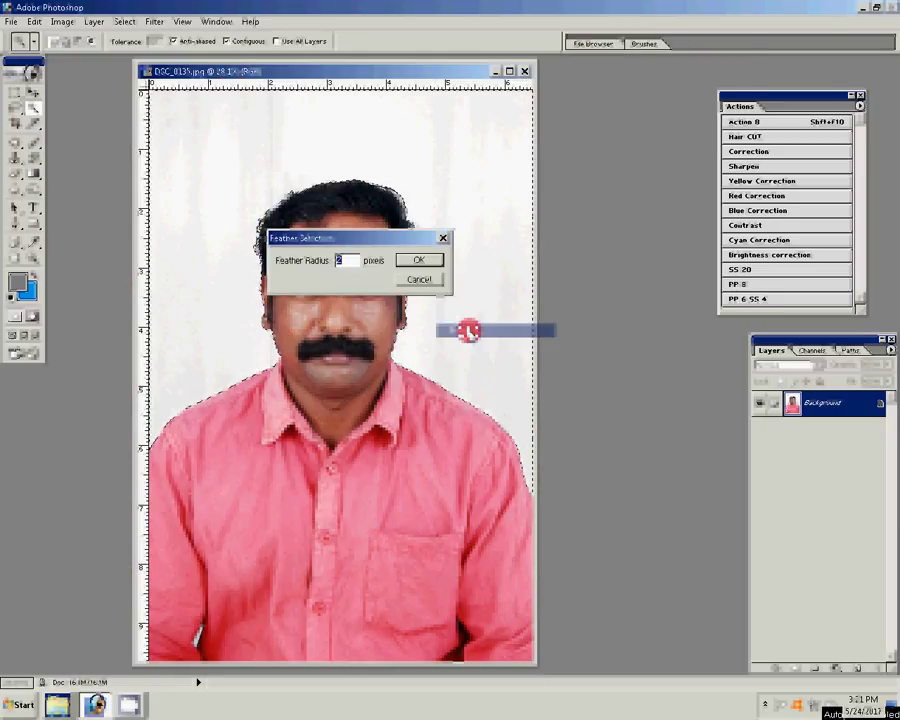
click(424, 259)
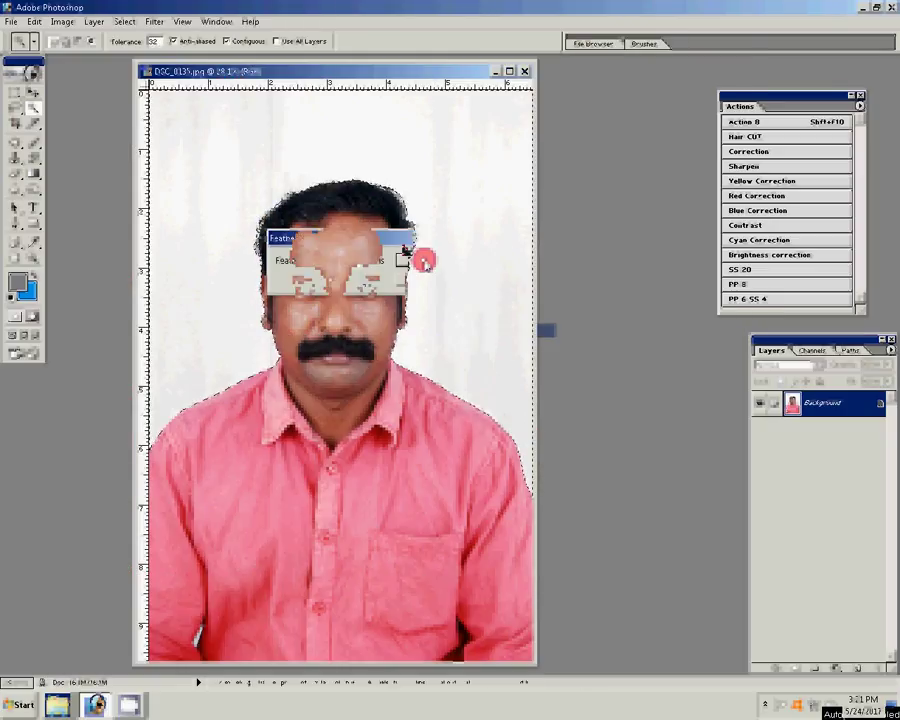
Fill the selection with a Solid Color fill layer sampled from the near-white background
click(815, 667)
click(812, 467)
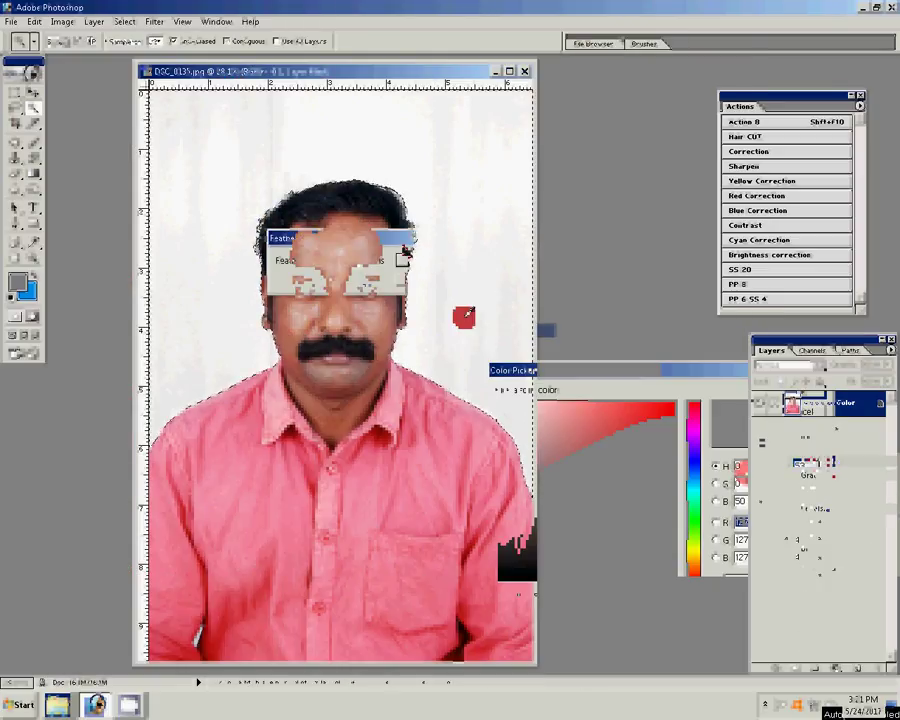
click(497, 403)
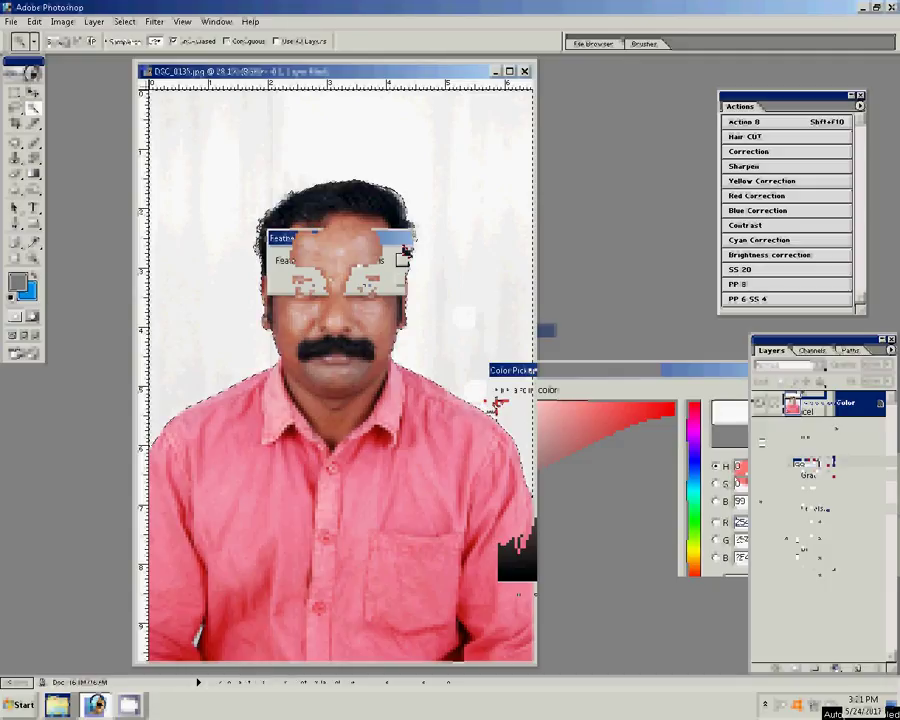
key(Return)
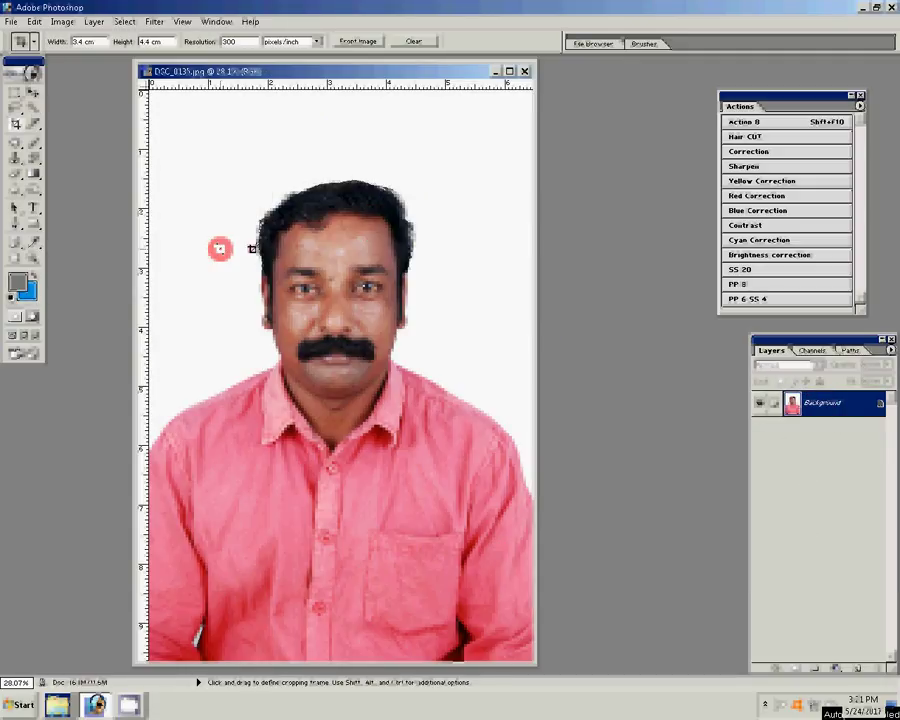
Draw and adjust the 3.4 × 4.4 cm crop frame around the man's head and upper shoulders
drag(183, 121, 560, 523)
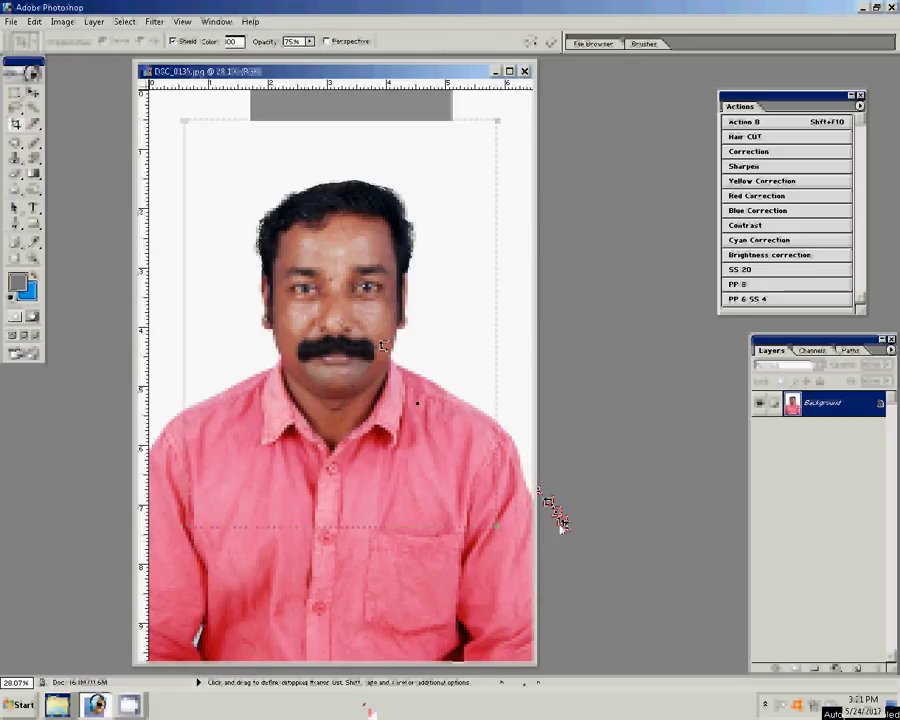
drag(502, 118, 500, 150)
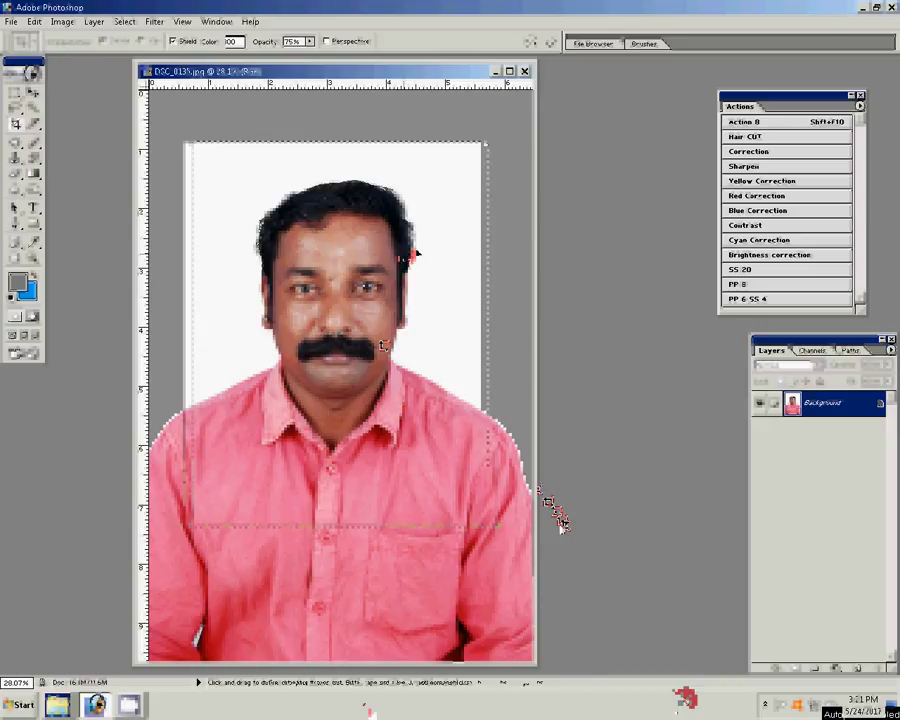
click(332, 255)
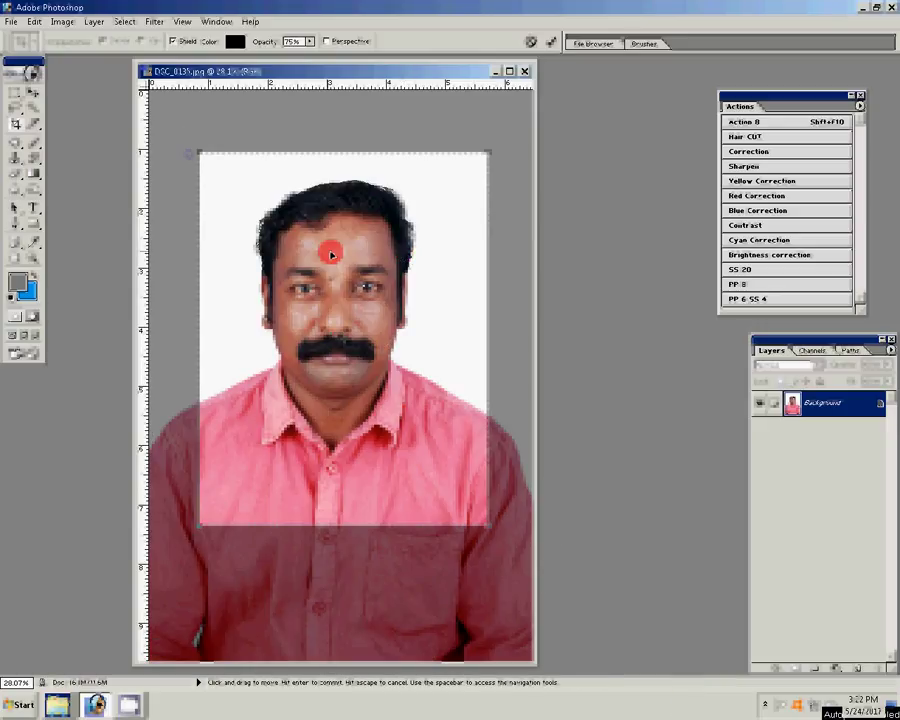
drag(331, 255, 314, 247)
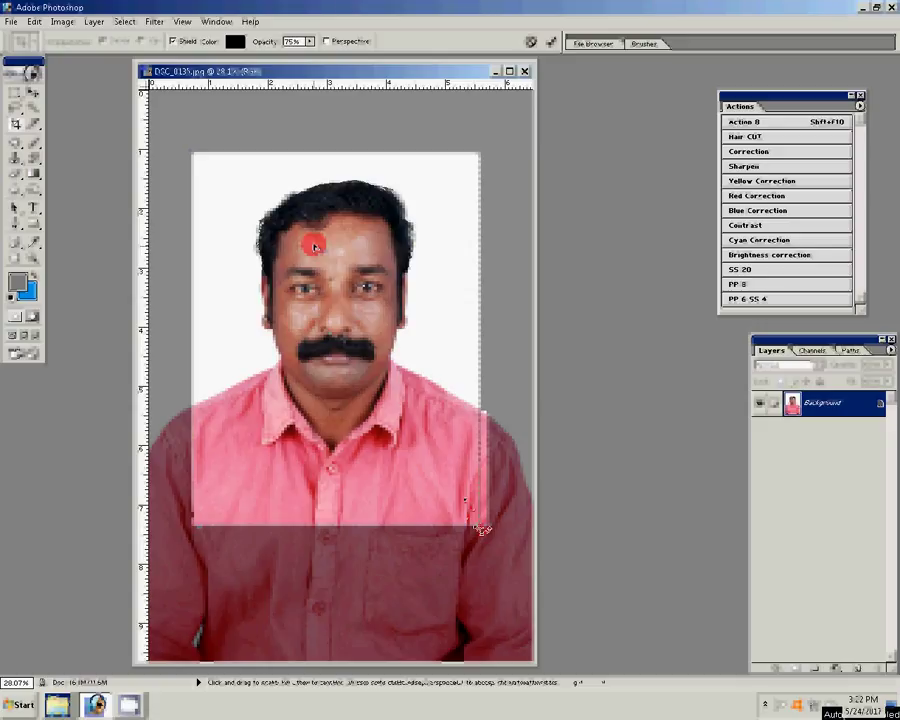
drag(481, 528, 471, 508)
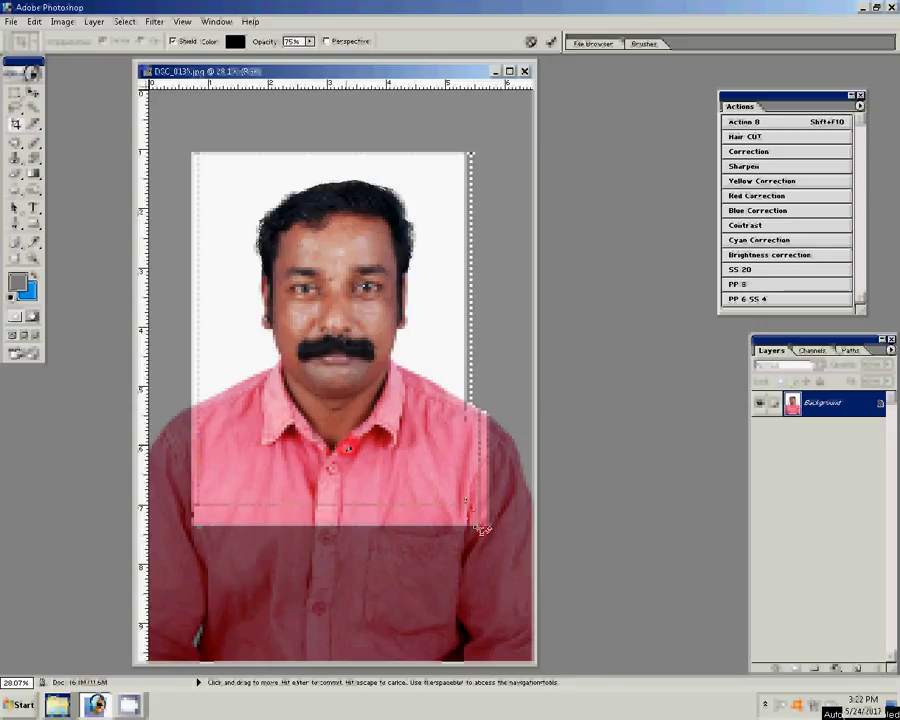
click(580, 45)
key(z)
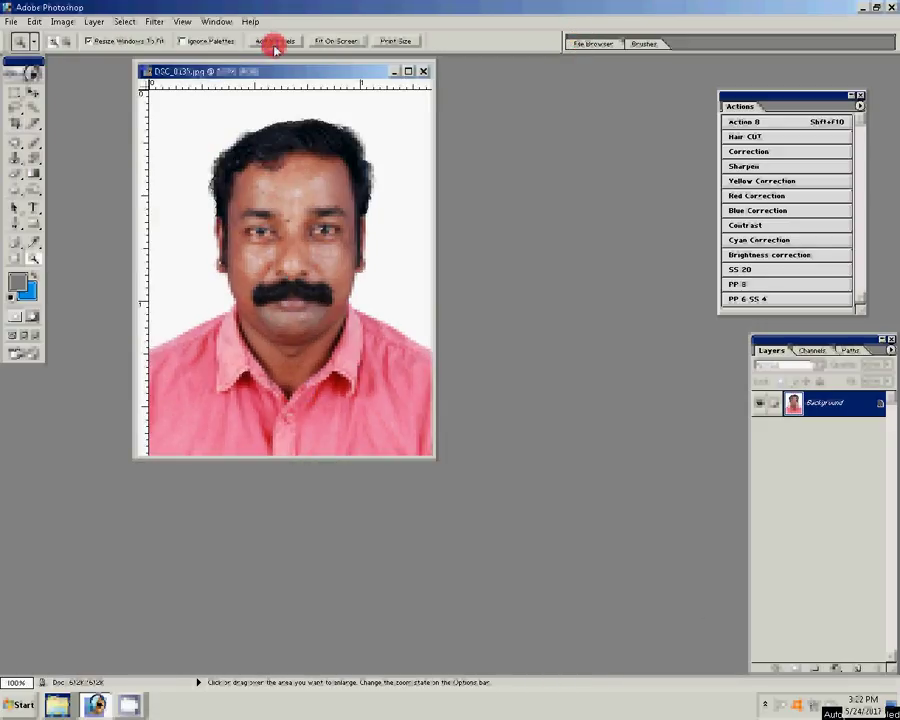
Zoom in to inspect the face and forehead, then fit the whole photo back on screen
click(325, 42)
click(594, 294)
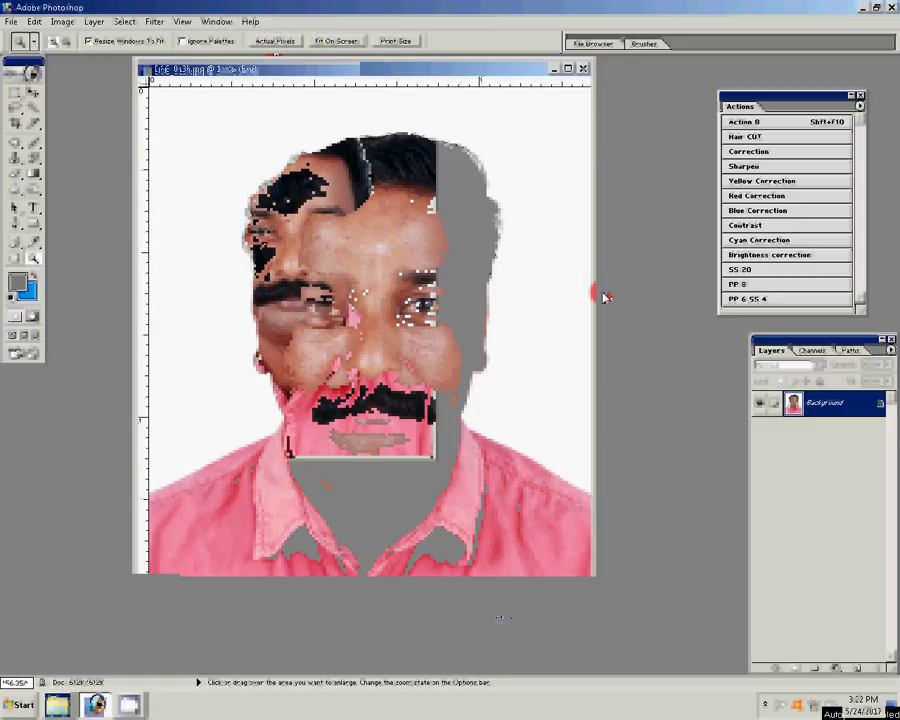
click(560, 318)
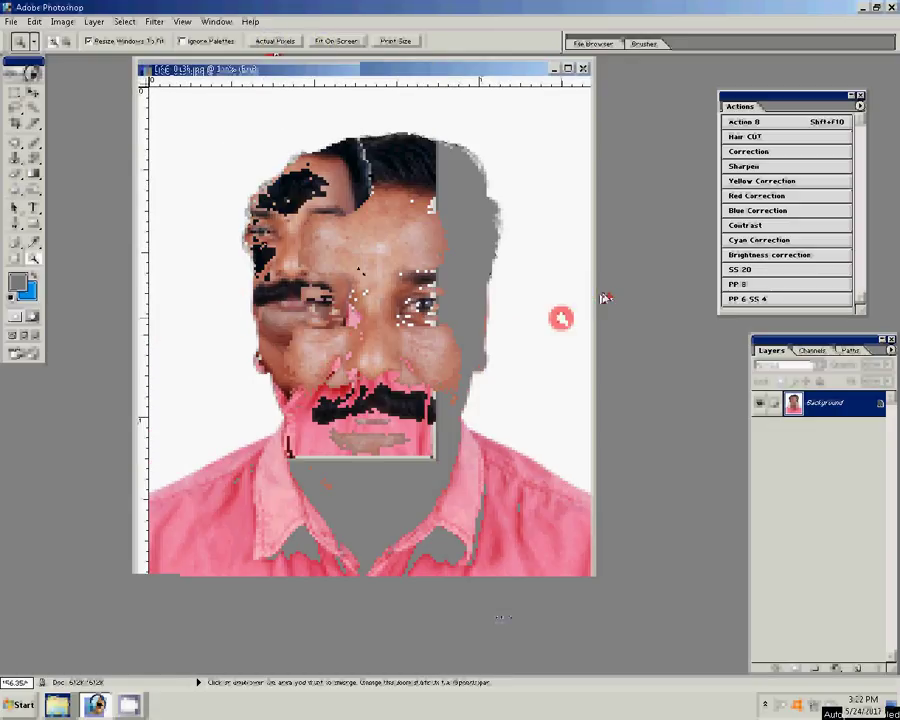
click(465, 317)
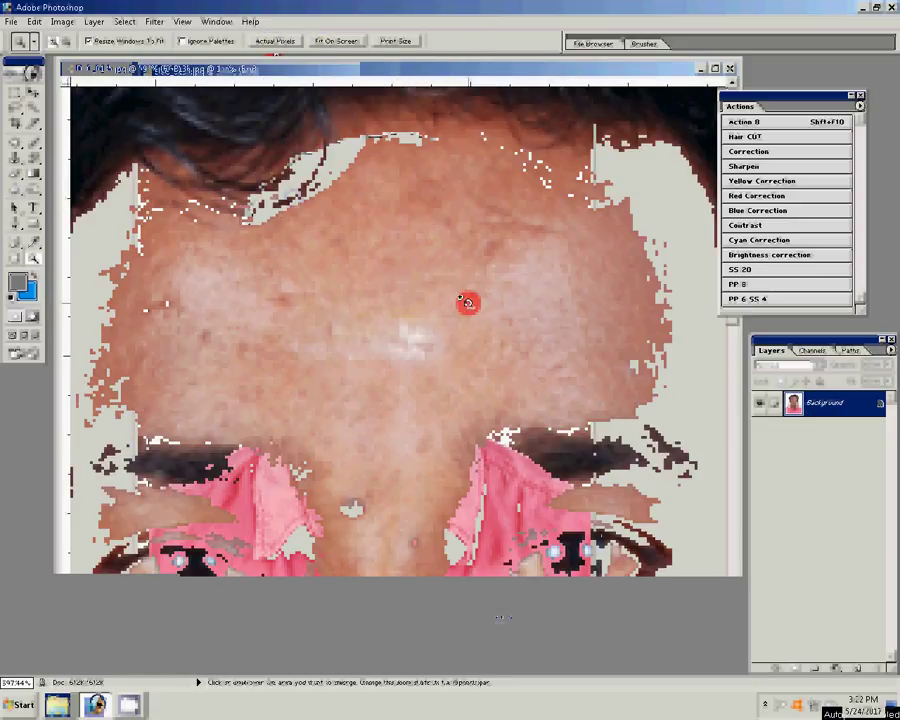
right_click(468, 303)
click(472, 300)
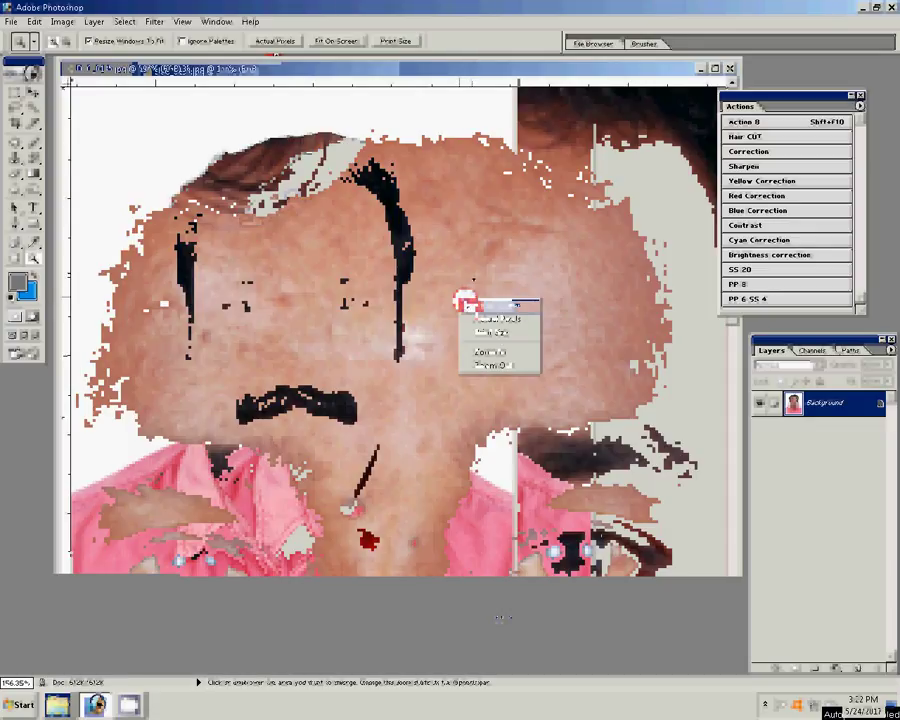
Apply a Color Balance of 0, 0, -13 to warm the midtones slightly toward yellow
key(ctrl+b)
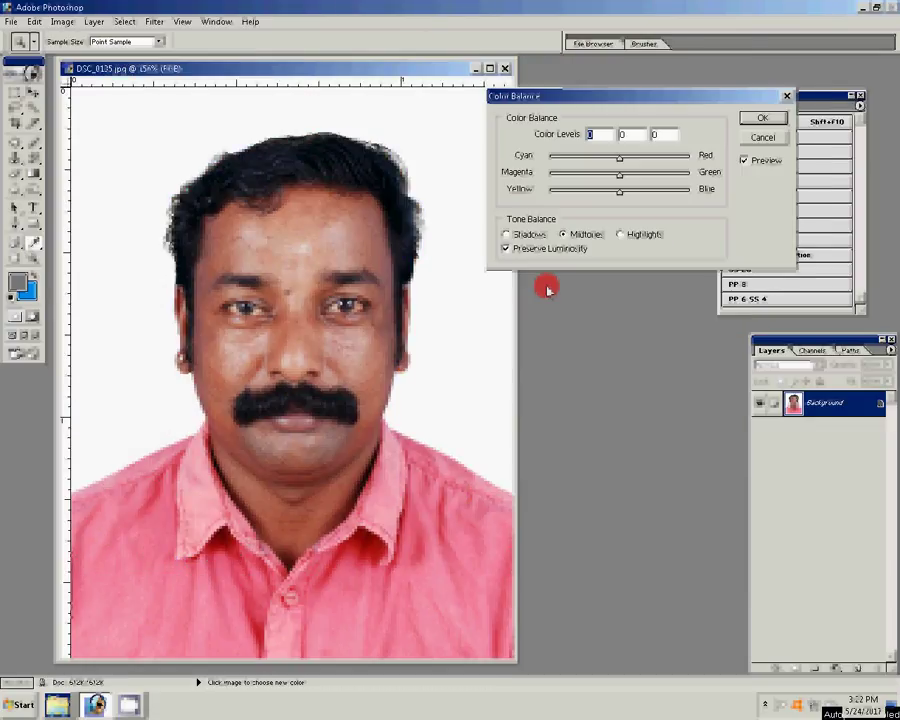
drag(620, 201, 606, 194)
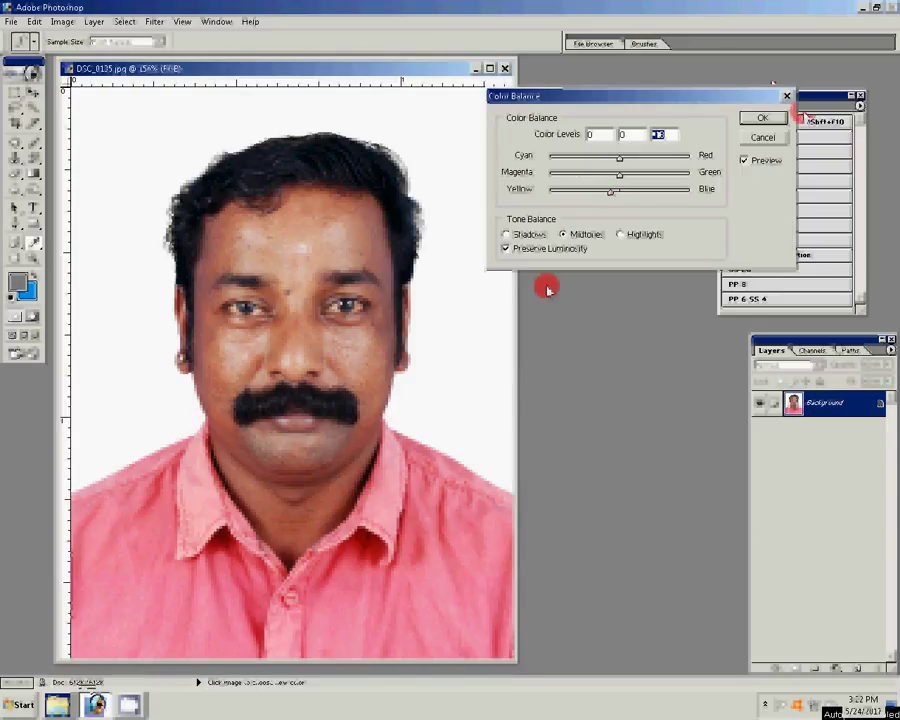
click(765, 118)
key(c)
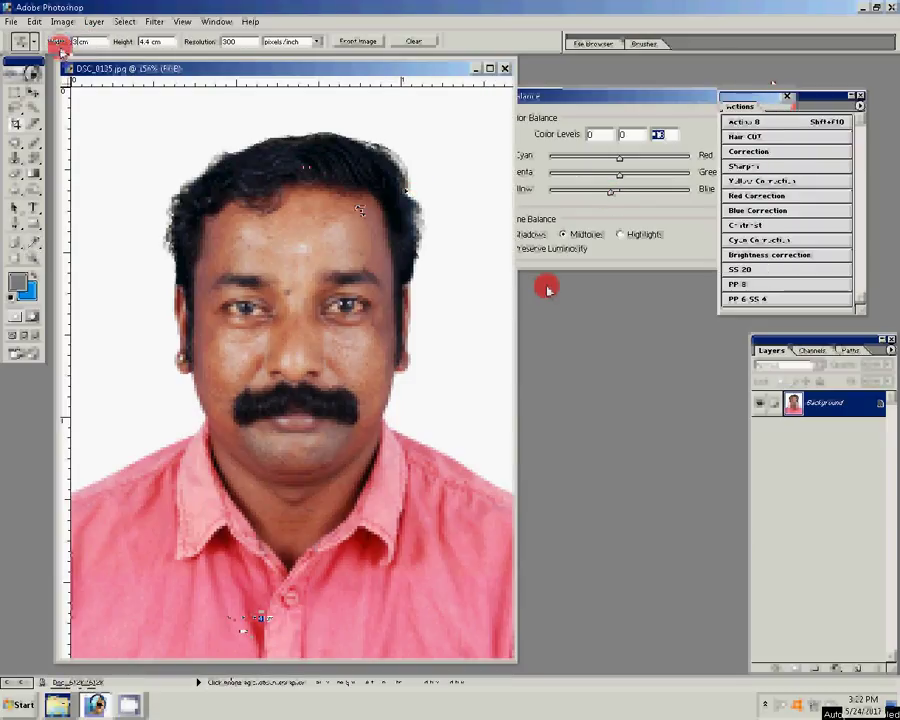
Crop the portrait to 3.5 × 4.5 cm around the head and shoulders
text(.5)
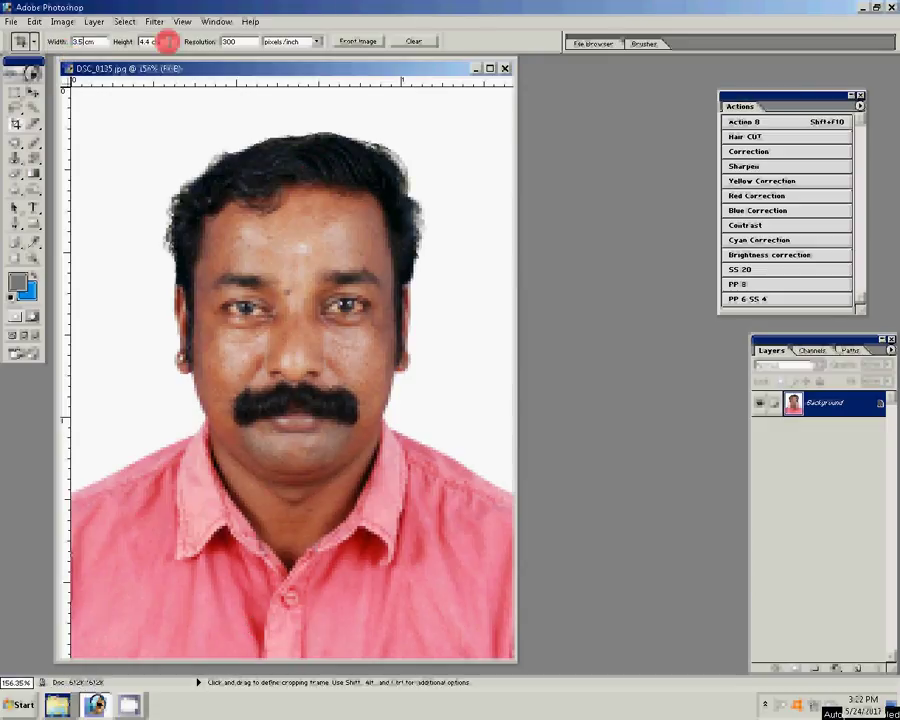
key(BackSpace)
key(BackSpace)
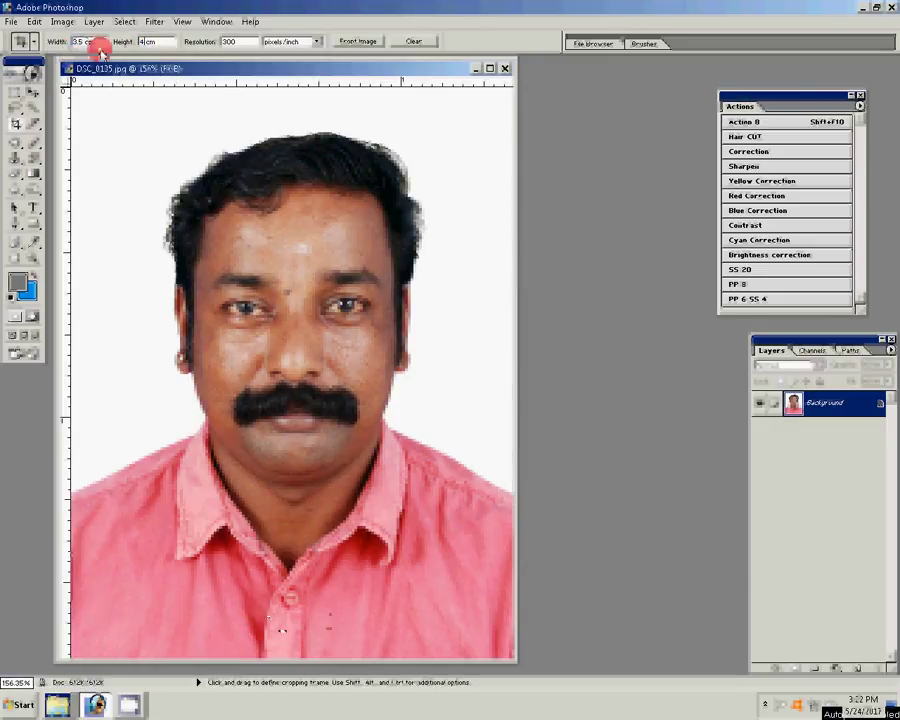
text(.5)
key(ctrl+minus)
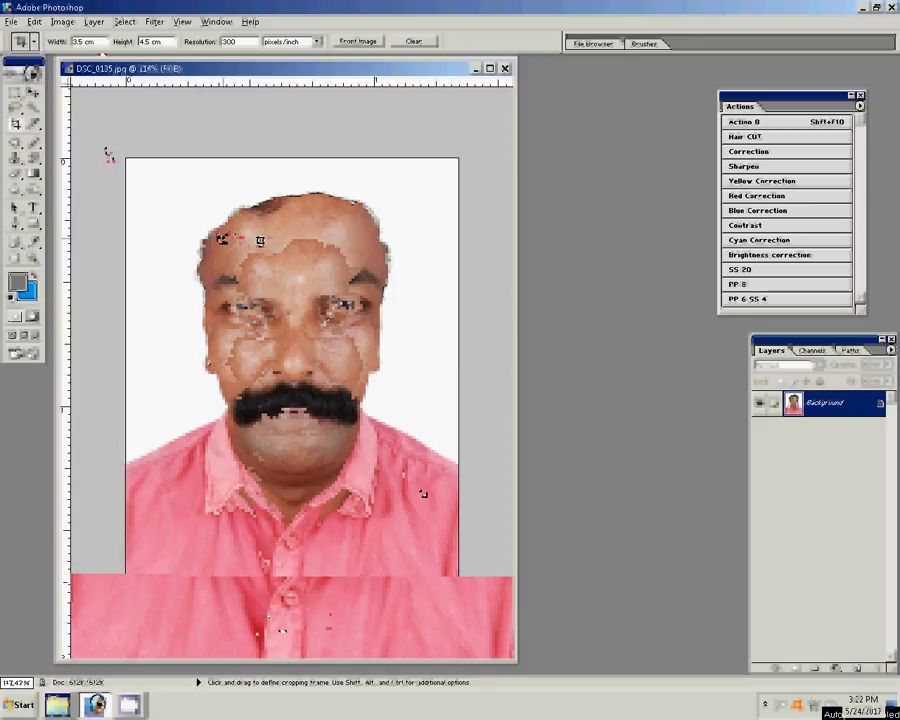
drag(108, 154, 459, 576)
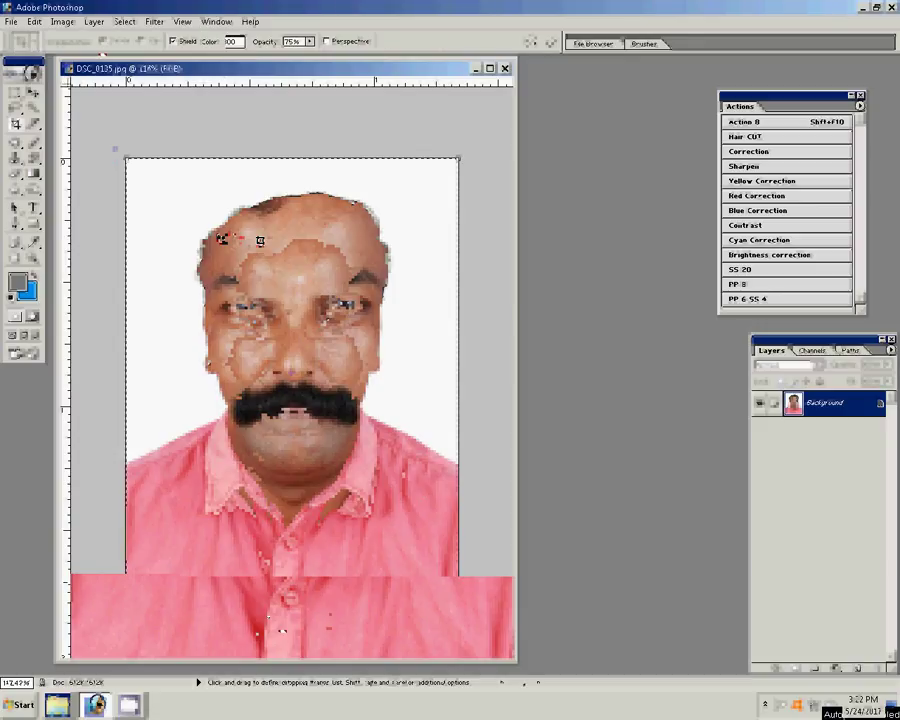
click(553, 44)
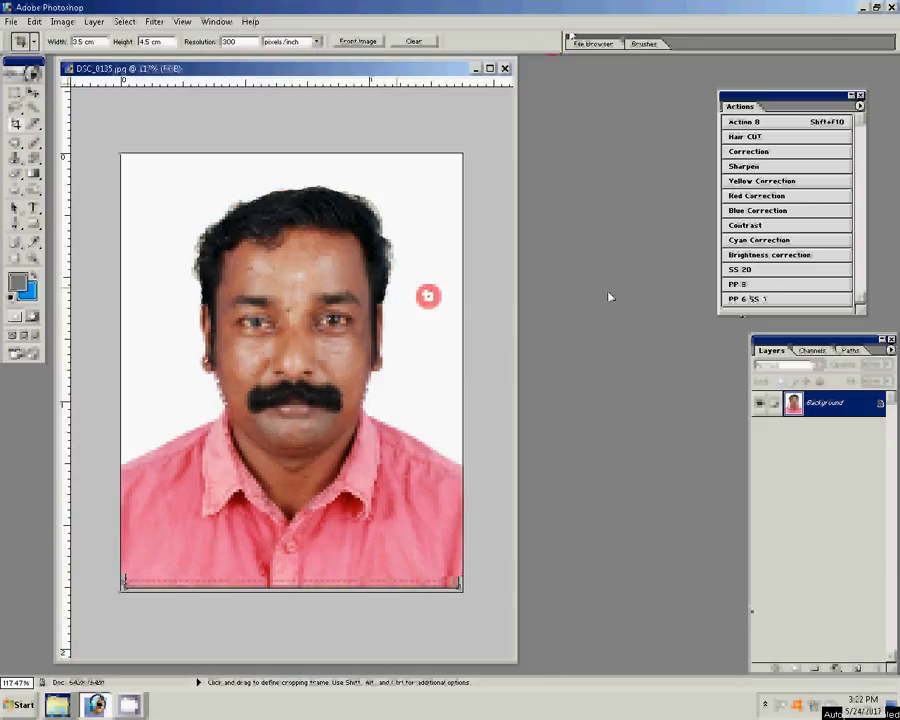
Run the PP 8 action to tile eight copies on a sheet, then flatten it
click(745, 284)
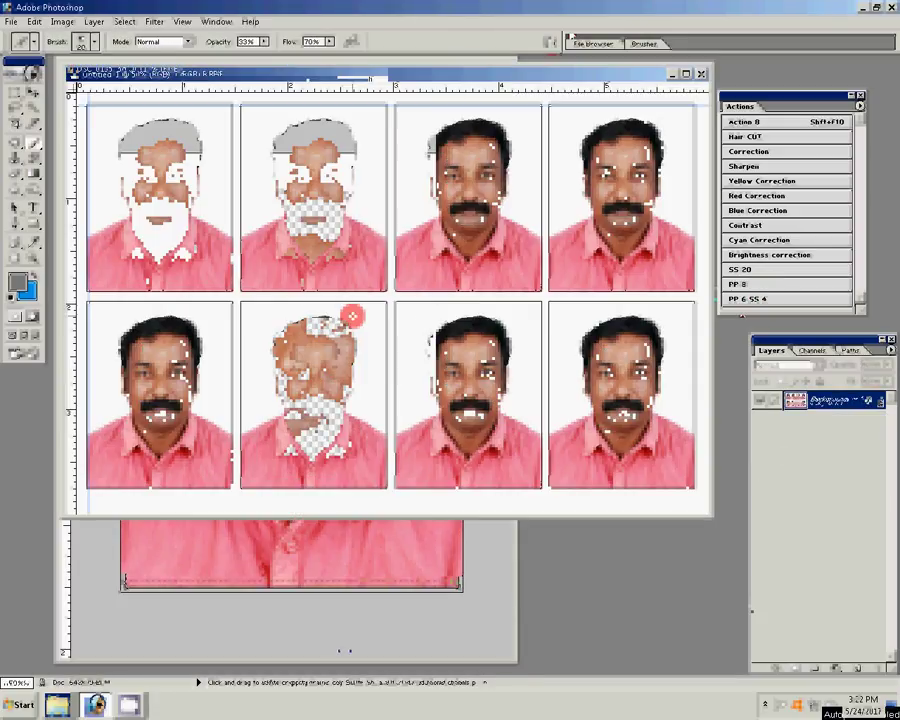
click(93, 21)
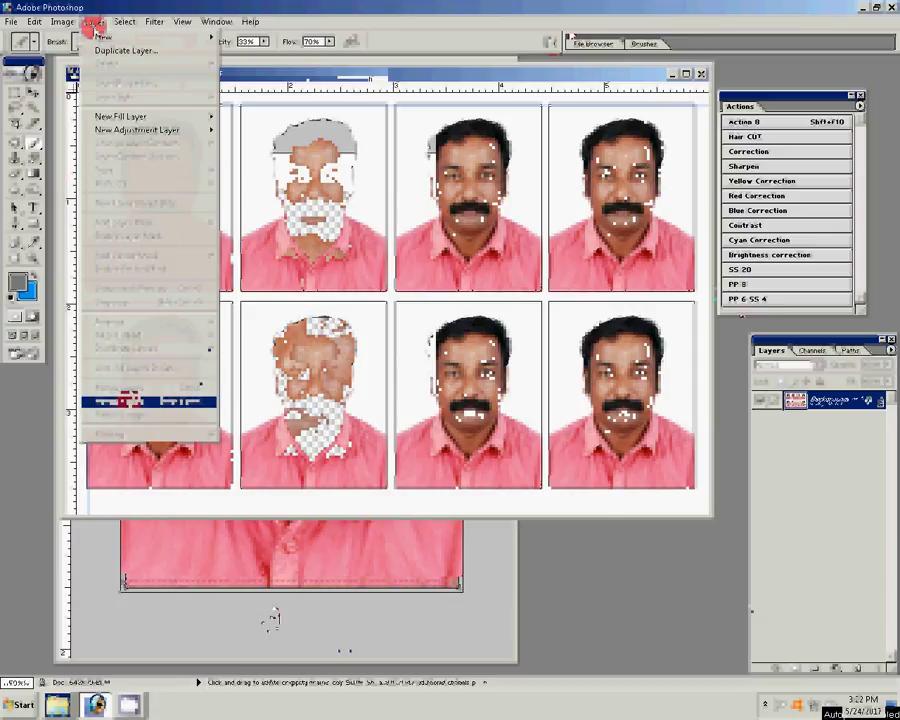
click(150, 398)
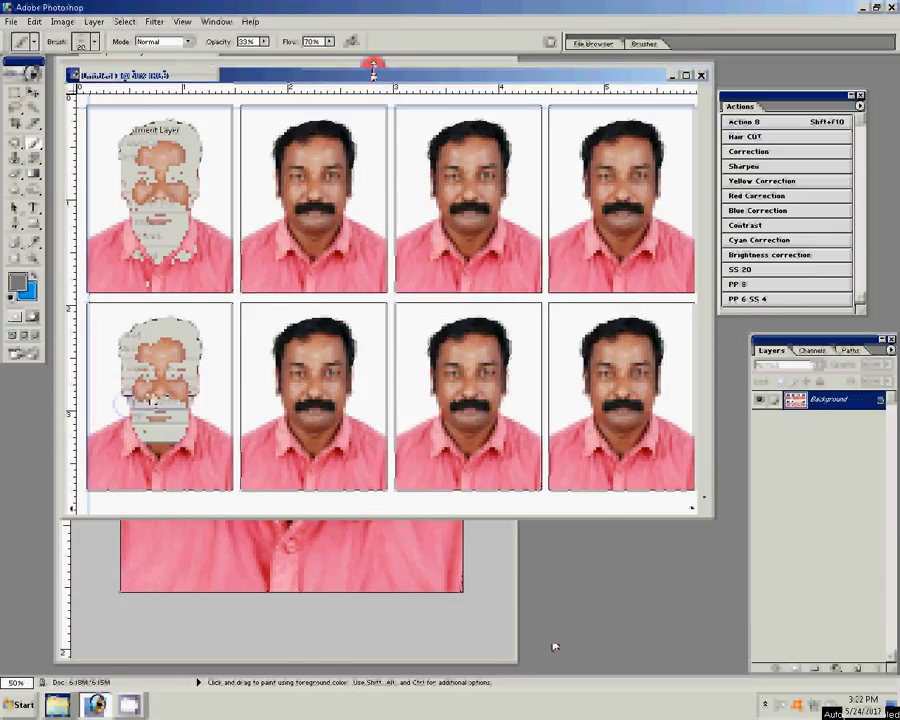
click(12, 21)
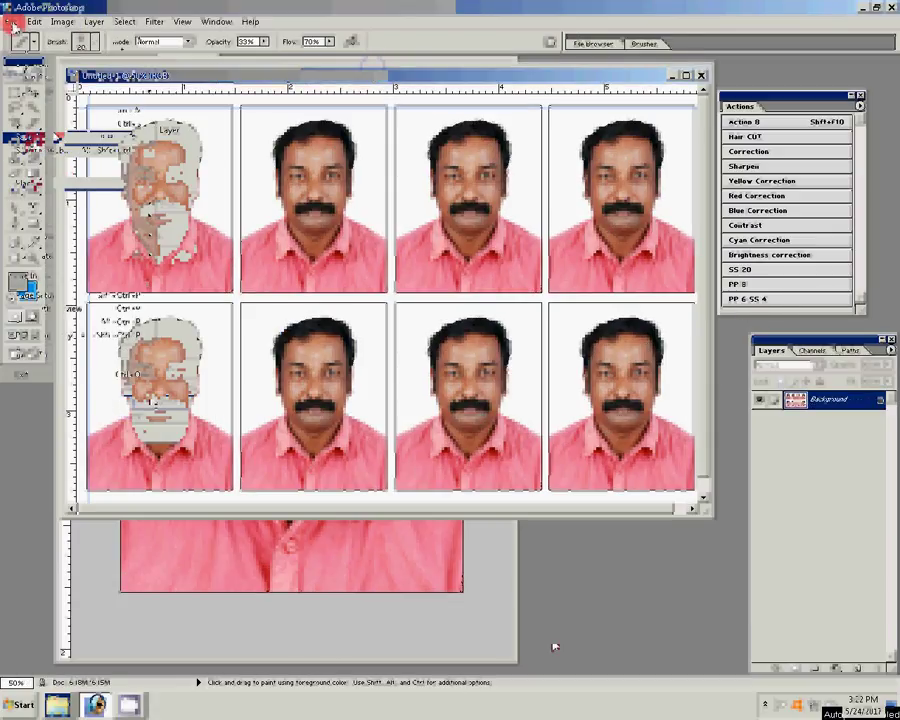
key(Return)
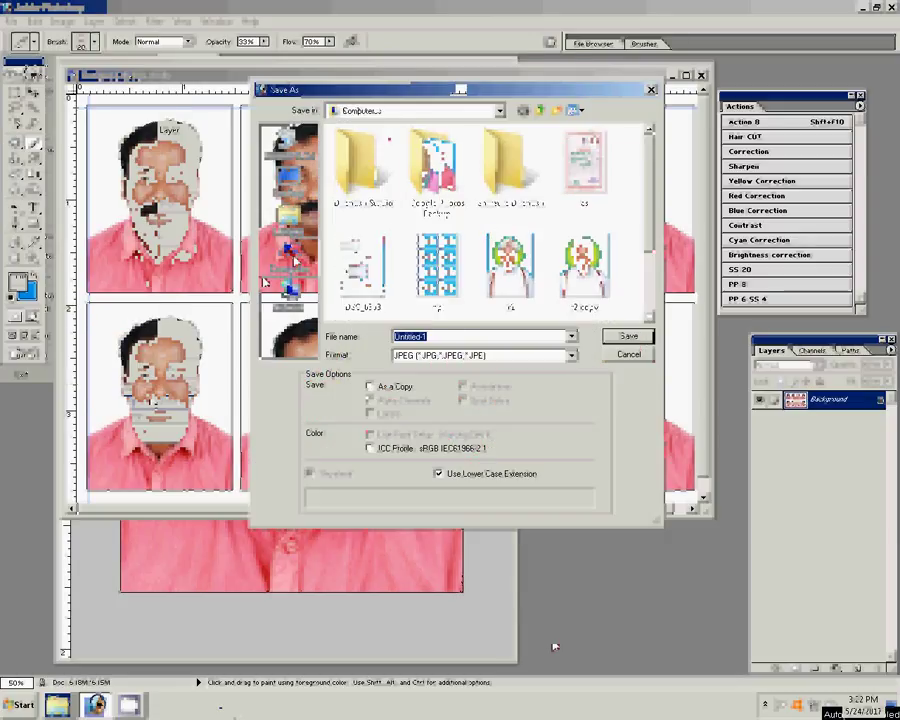
Create and open a new folder 25 inside folder 0 on Local Disk (G:)
click(345, 180)
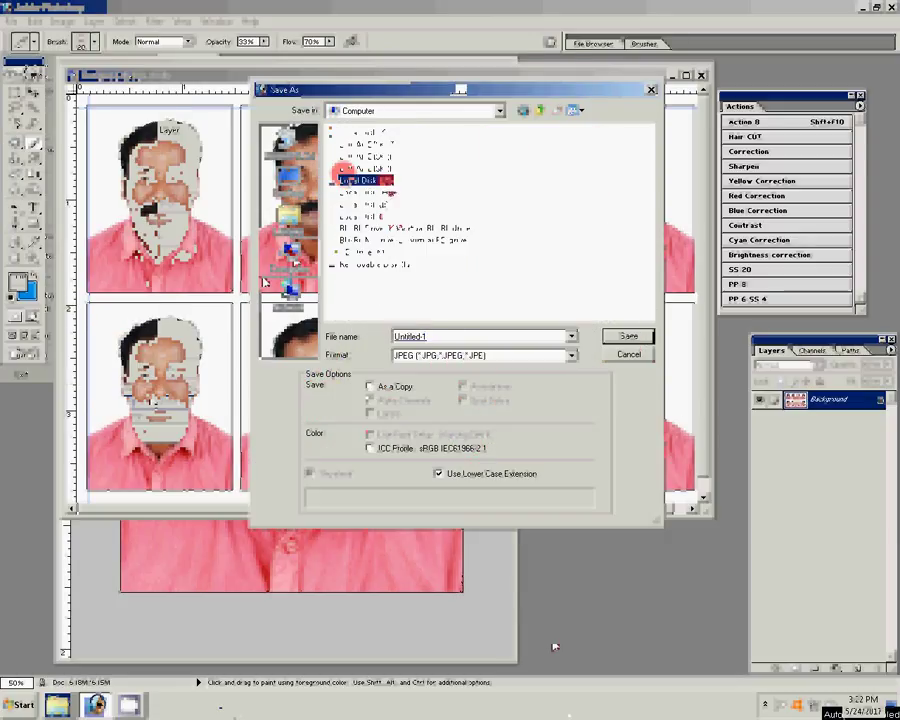
click(628, 336)
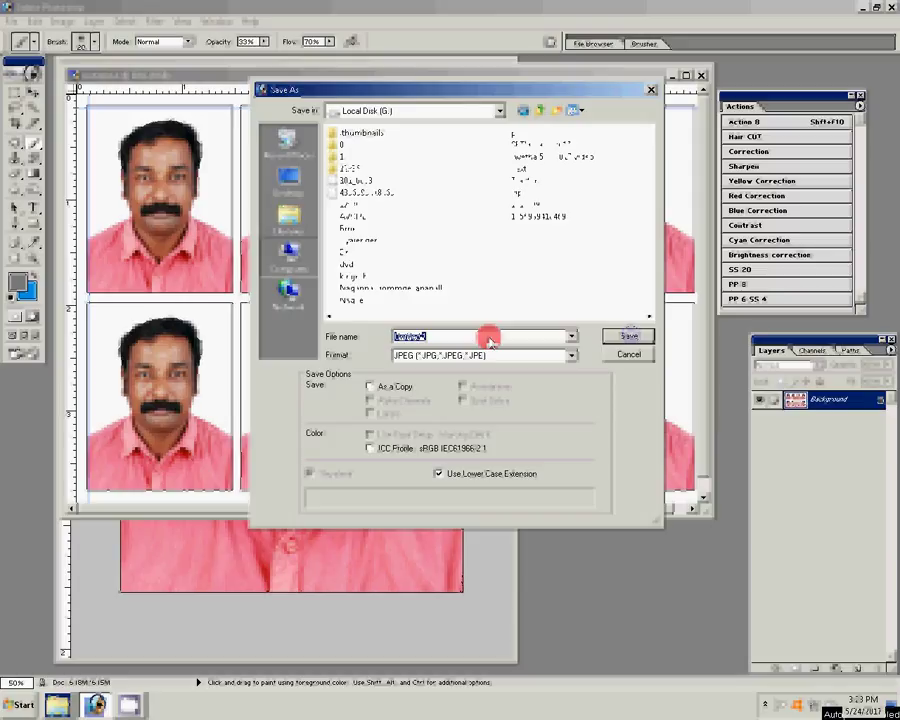
click(337, 146)
click(612, 334)
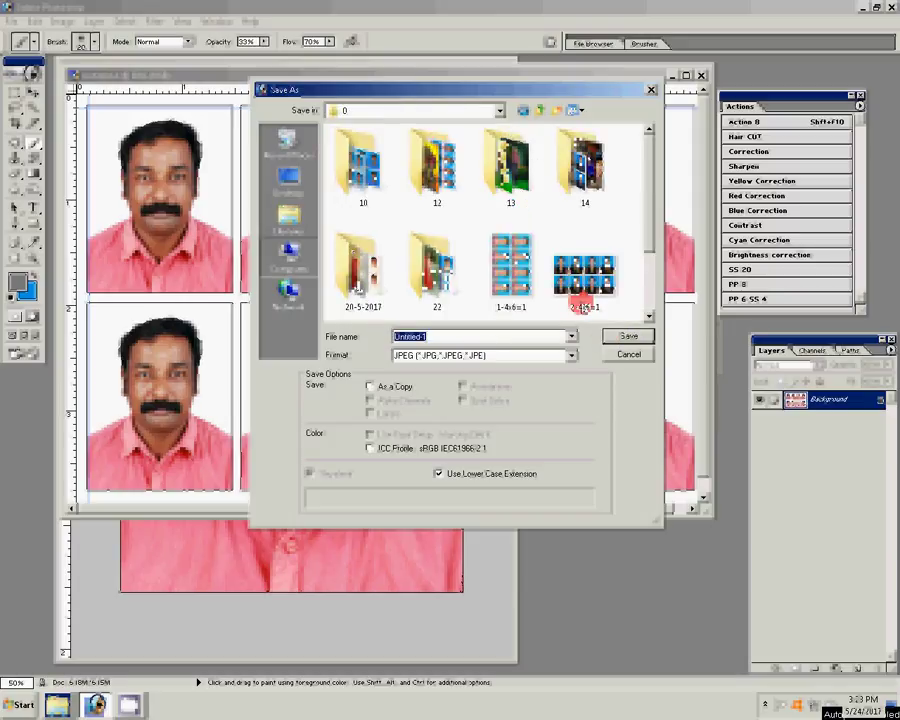
click(556, 113)
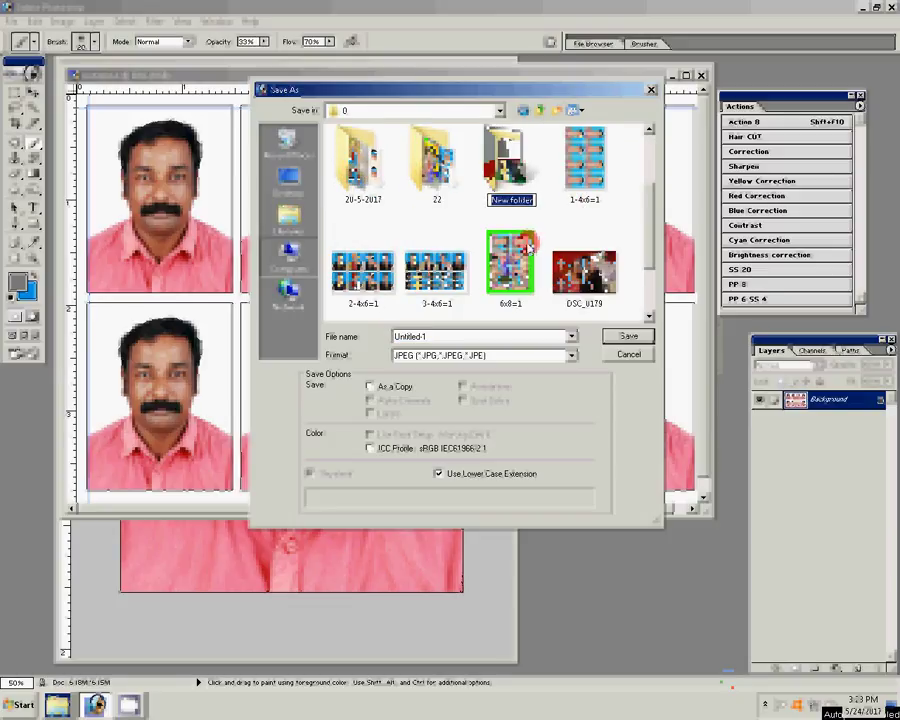
text(25)
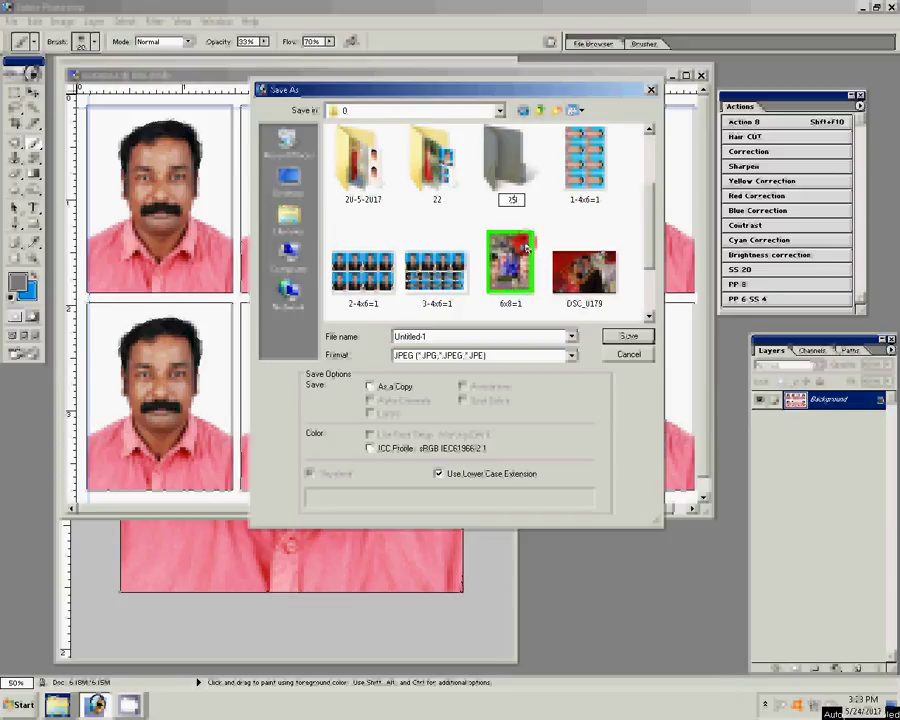
click(630, 338)
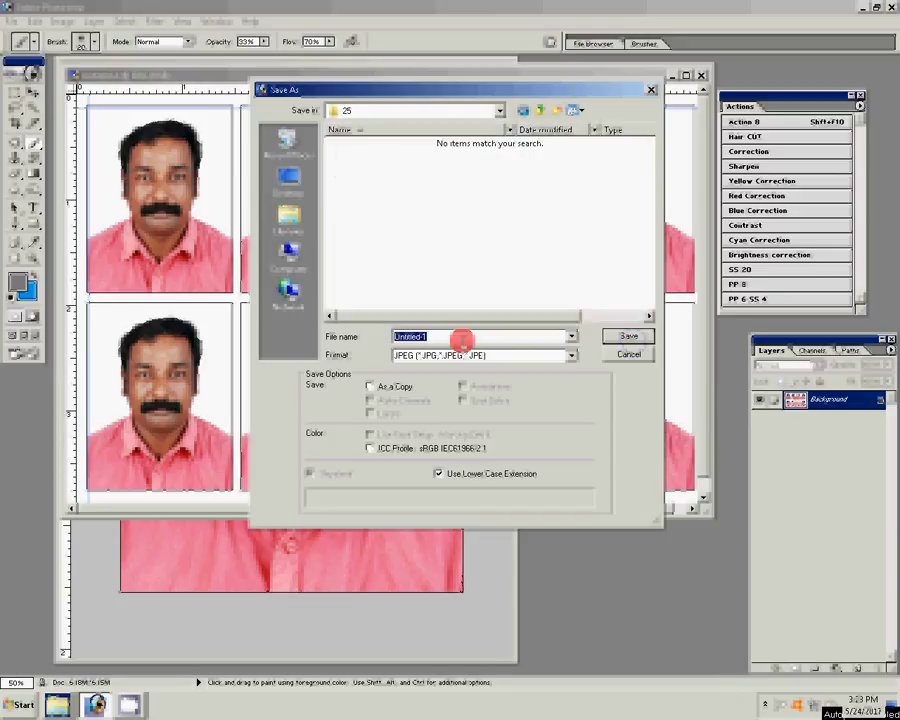
Save the sheet as a JPEG named '1-4', accepting the JPEG options
text(1-4x6-3)
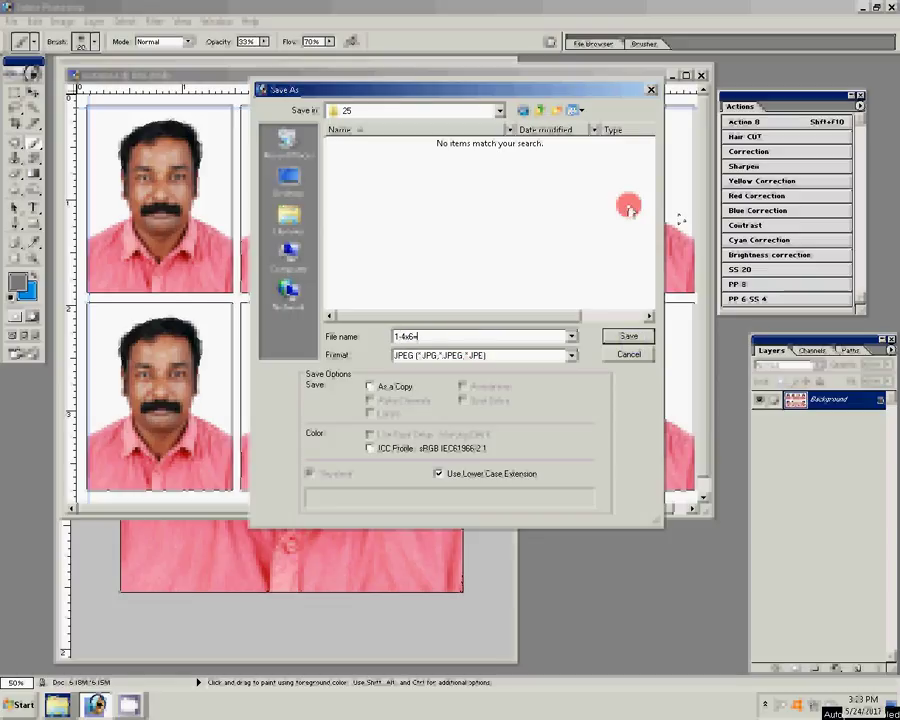
key(Return)
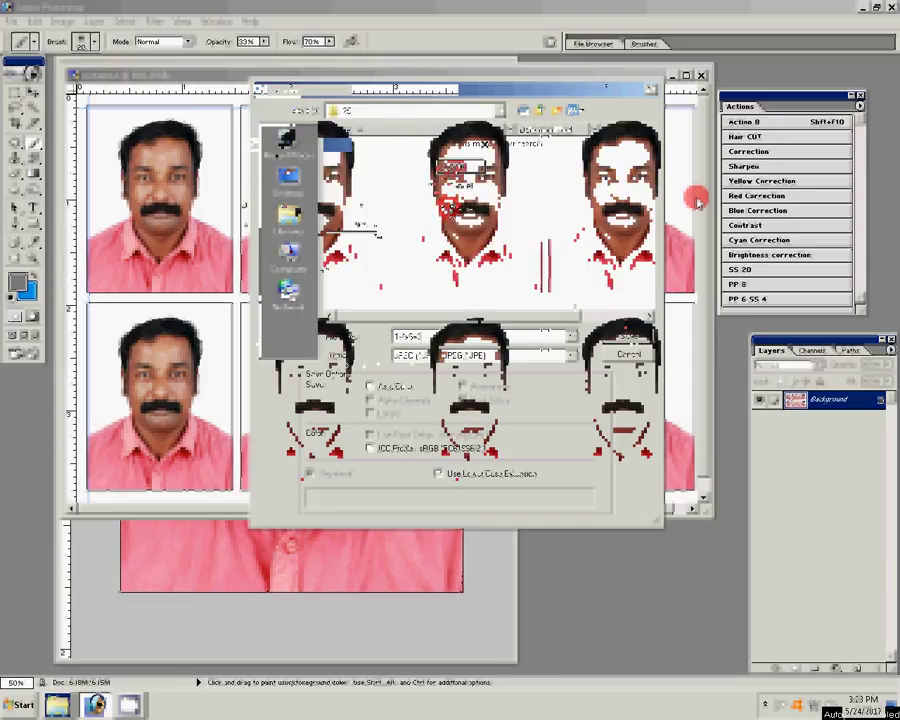
key(Return)
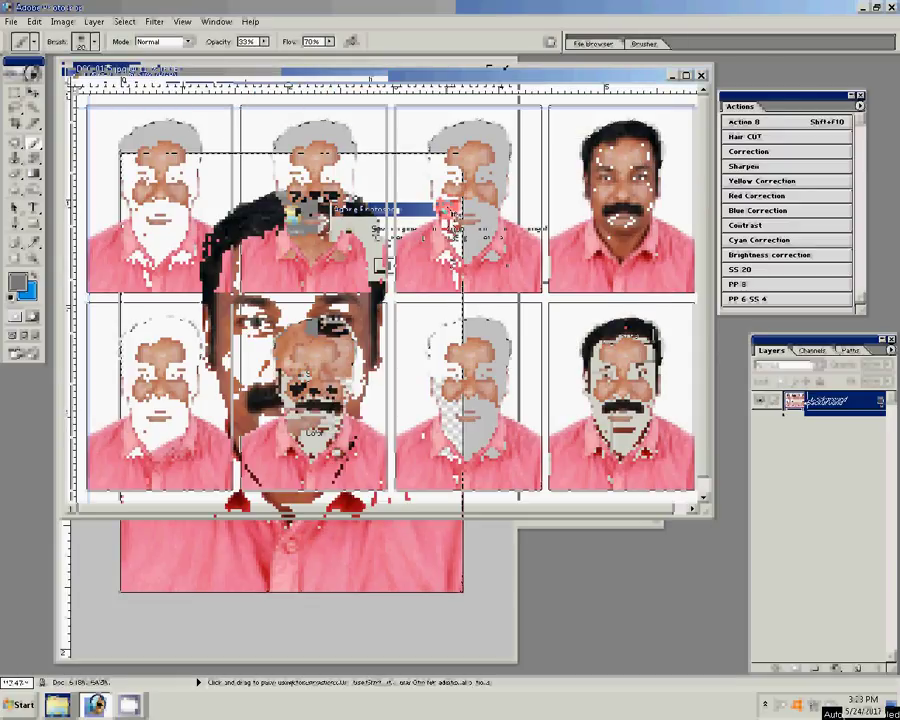